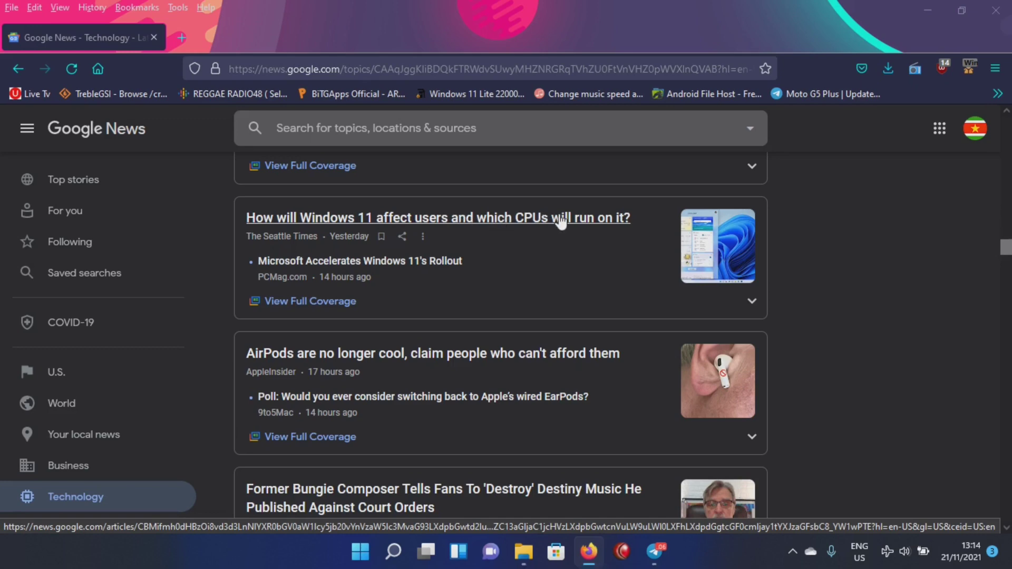
- Hide Firefox and compare sizes of the Windows11-legacy folder and the Win10 and Win11 ISOs
left_click(926, 13)
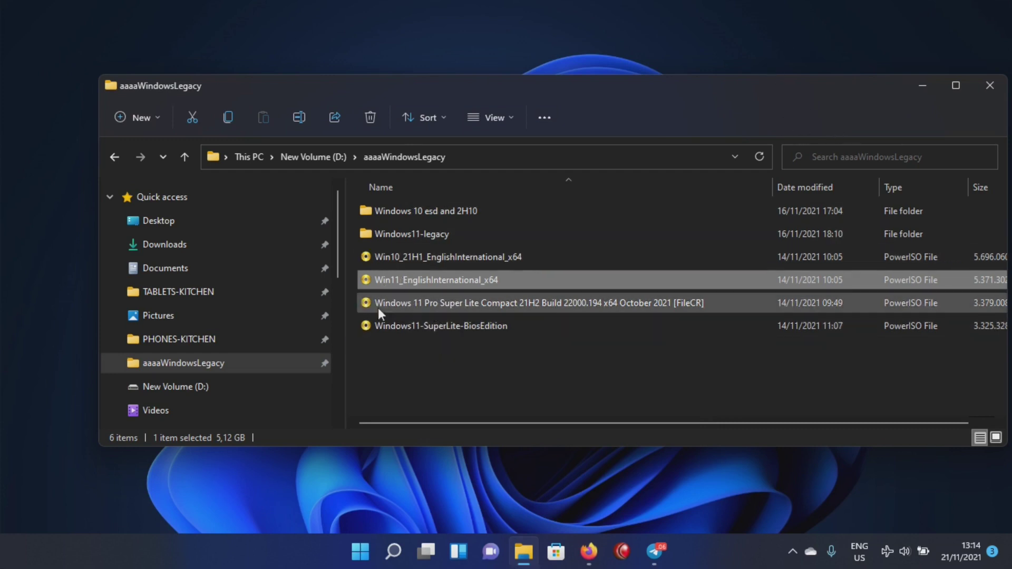
left_click(400, 237)
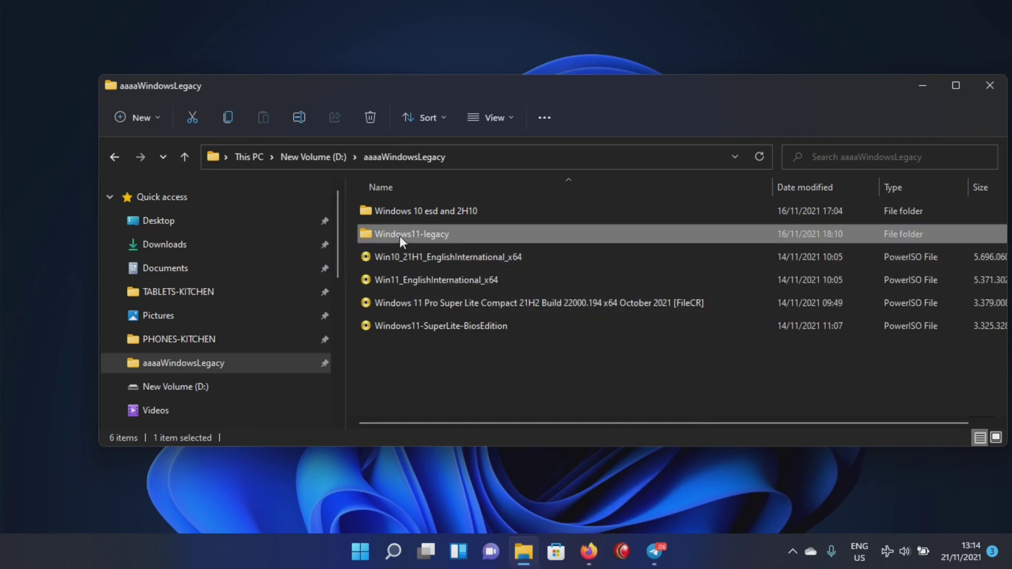
mouse_move(429, 237)
mouse_move(598, 551)
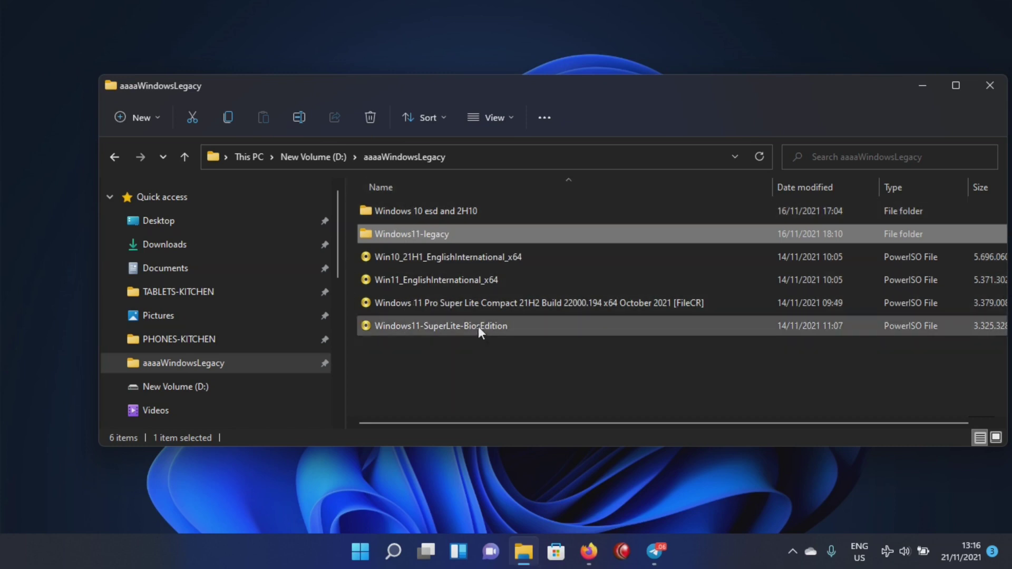
left_click(405, 286)
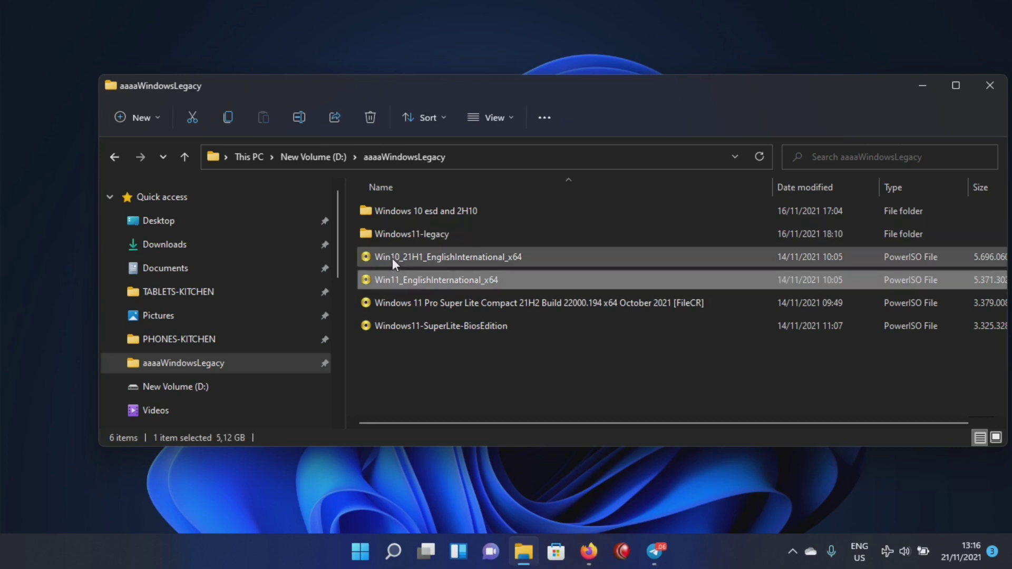
left_click(449, 259)
left_click(445, 280)
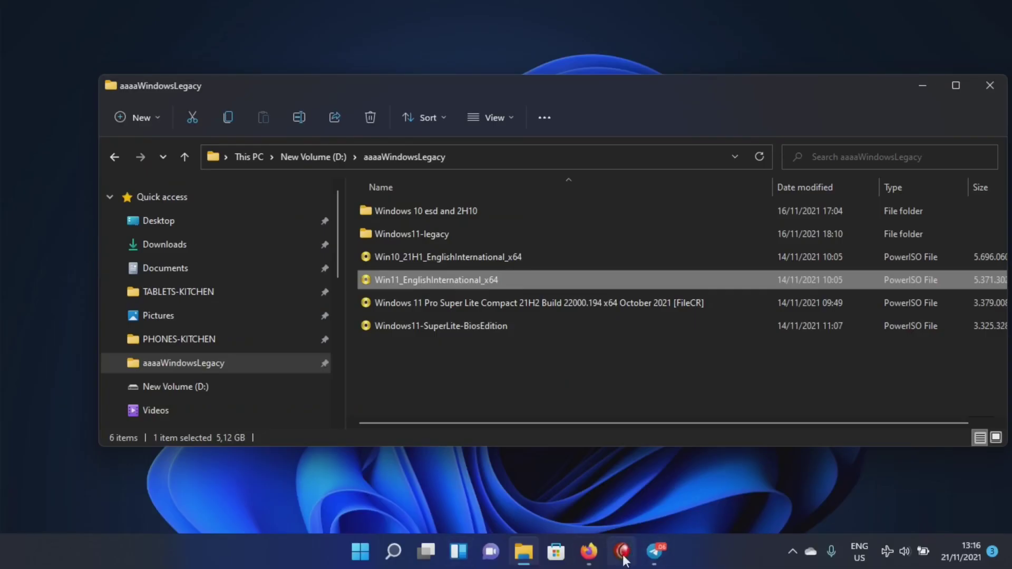
- Search Google for 'windows 10 iso download' from Firefox's address bar
left_click(591, 553)
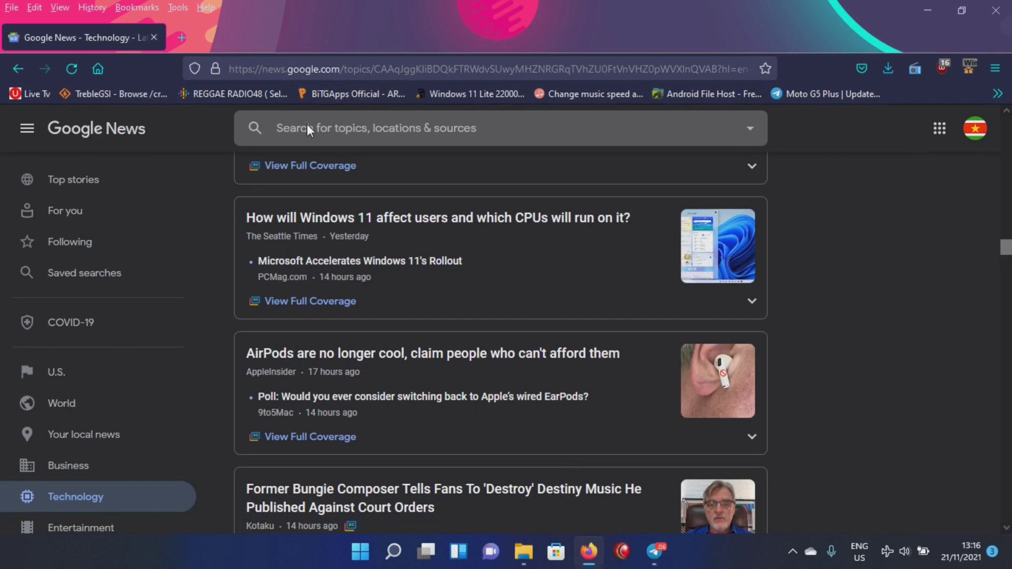
left_click(297, 64)
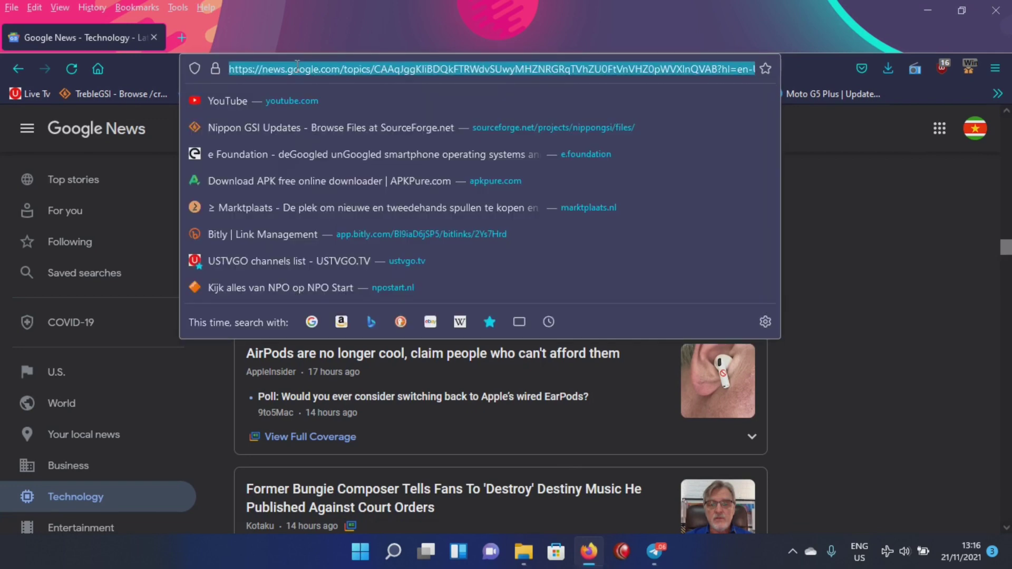
type("windows")
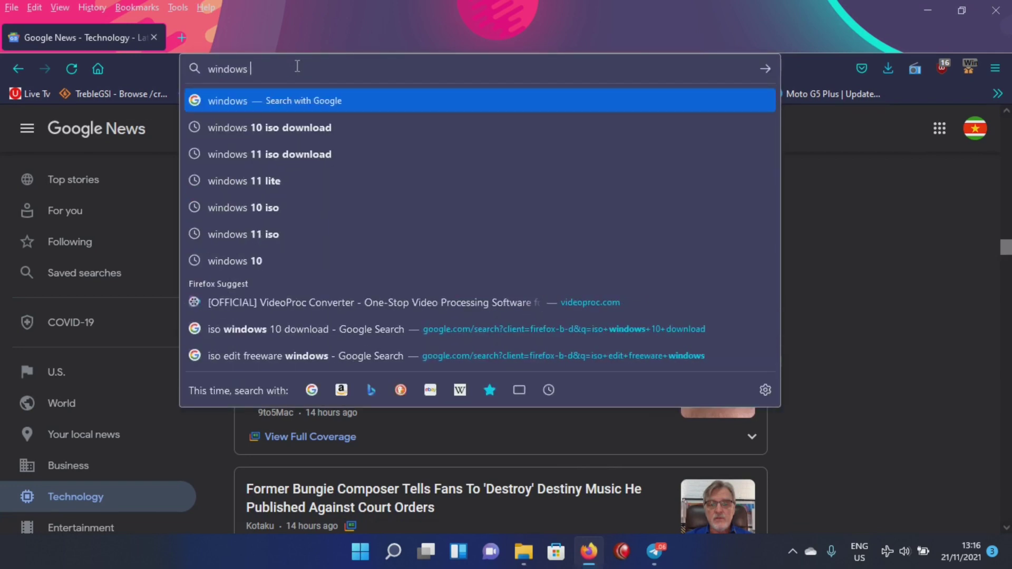
left_click(296, 121)
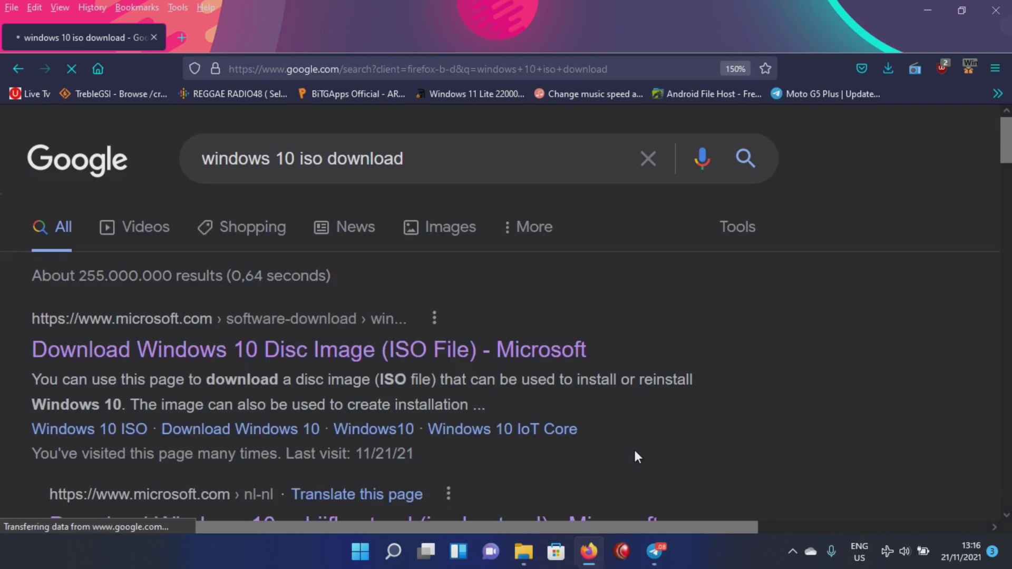
- Open Microsoft's Windows 10 download page and start downloading MediaCreationTool21H2.exe
left_click(468, 359)
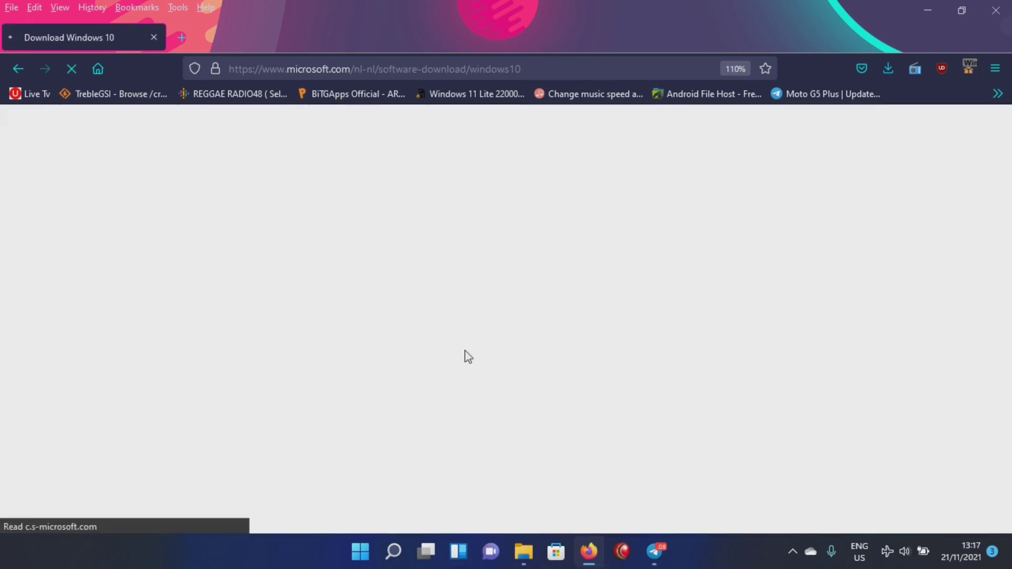
scroll(514, 378, "down", 8)
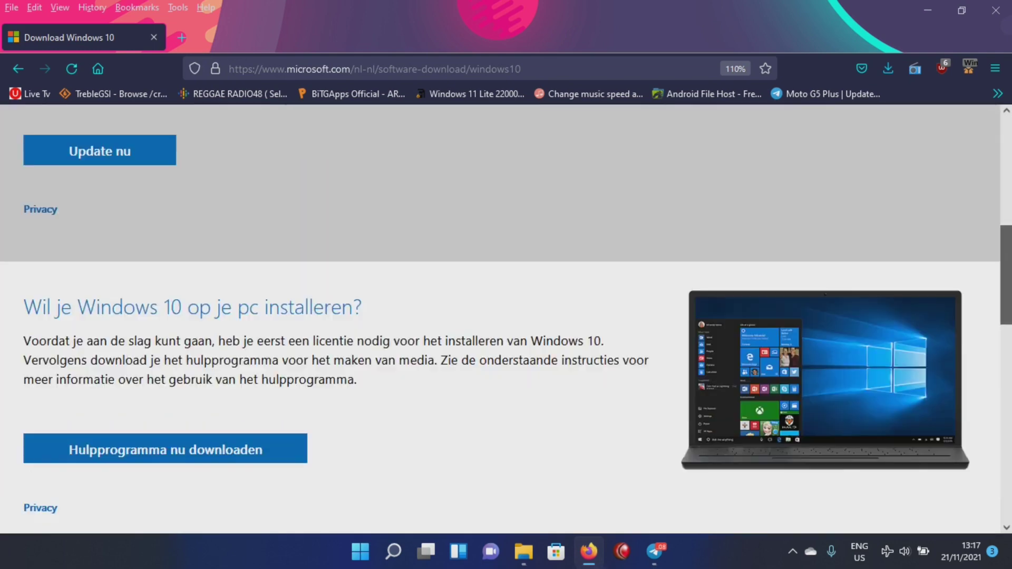
scroll(514, 378, "up", 4)
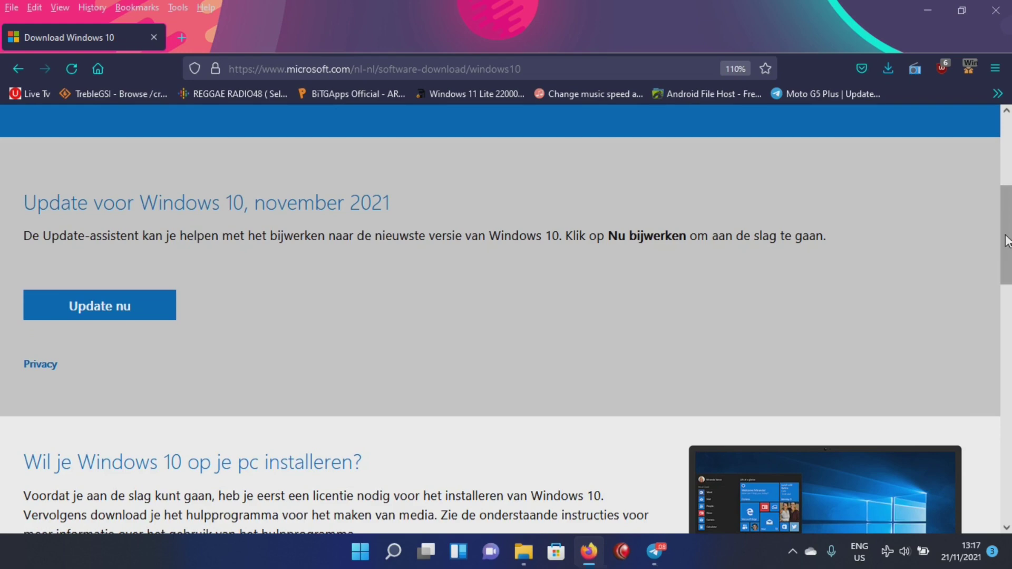
left_click_drag(1003, 248, 1003, 346)
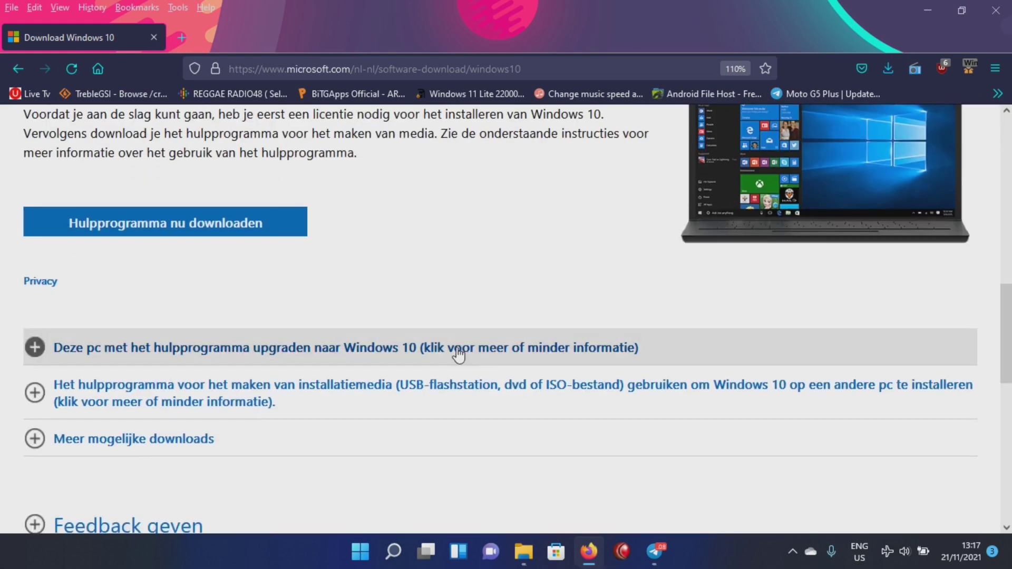
left_click(164, 233)
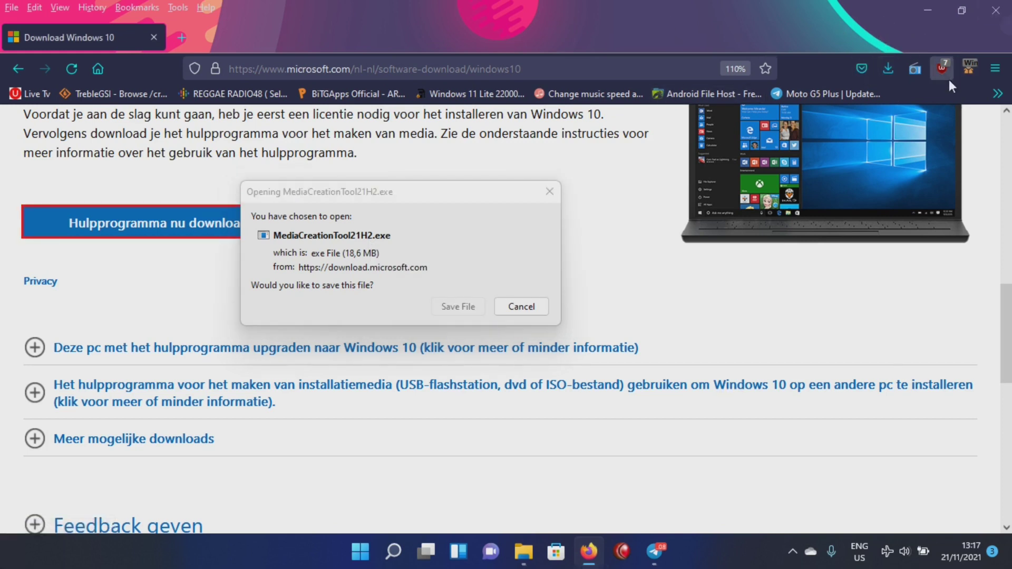
- Switch the user agent to Firefox 89.0 on Linux and cancel the media creation tool download
left_click(967, 72)
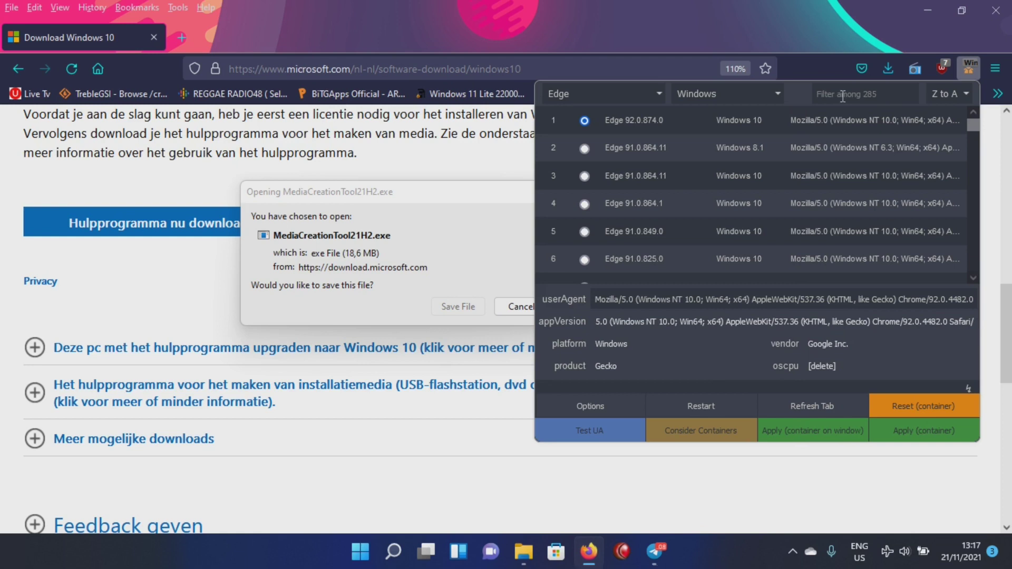
left_click(778, 95)
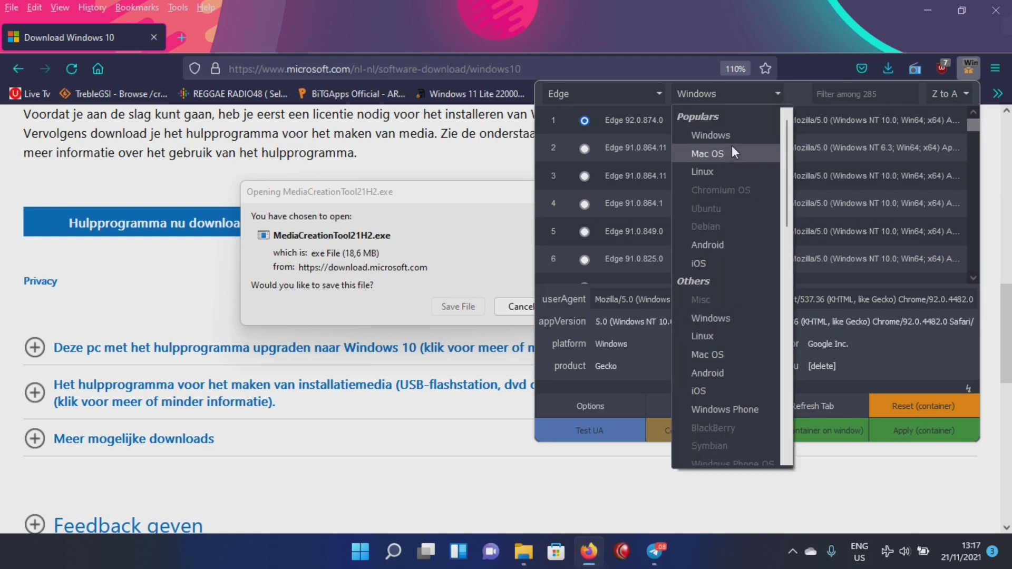
left_click(727, 172)
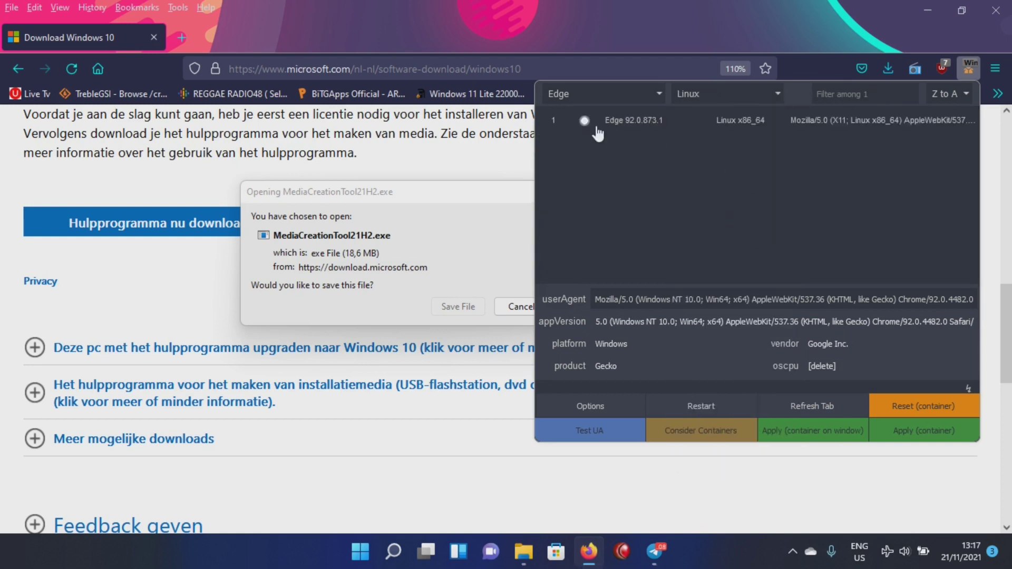
left_click(657, 95)
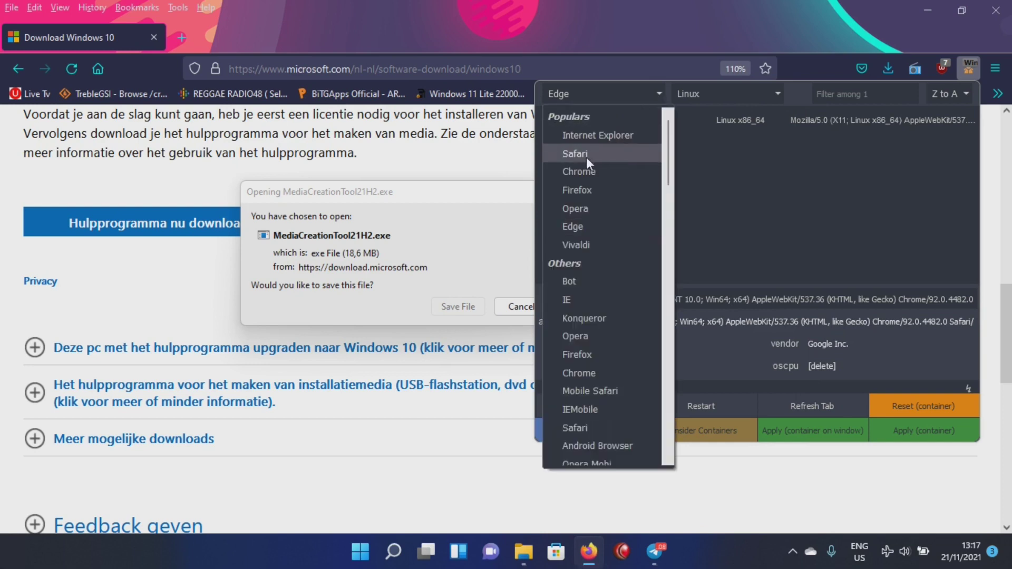
left_click(594, 187)
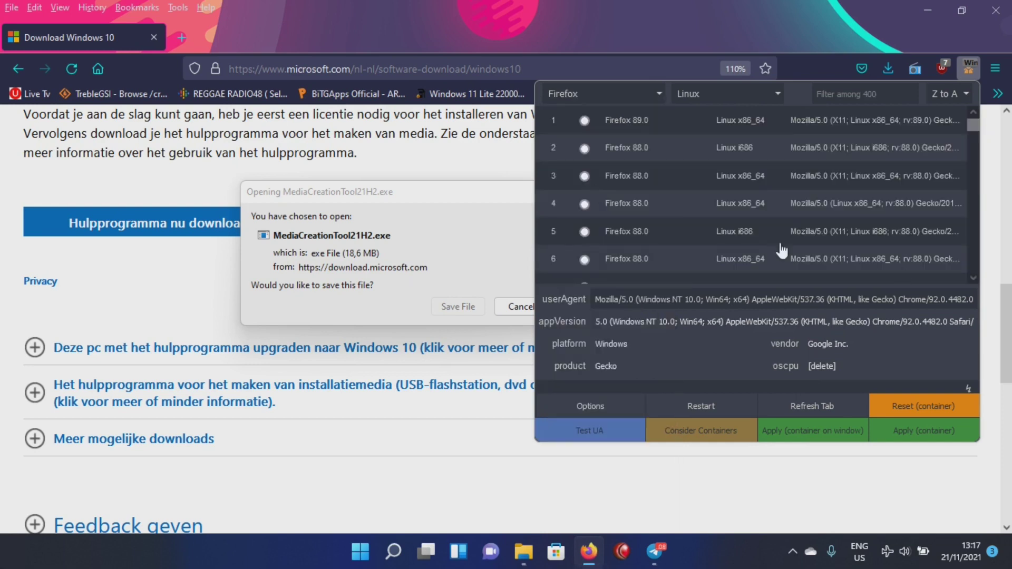
left_click(585, 120)
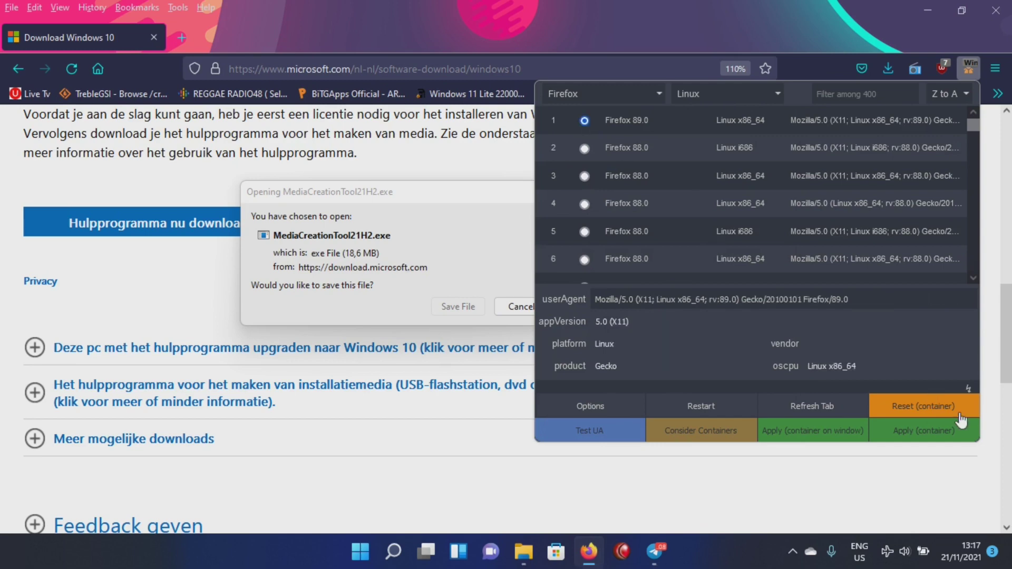
left_click(937, 433)
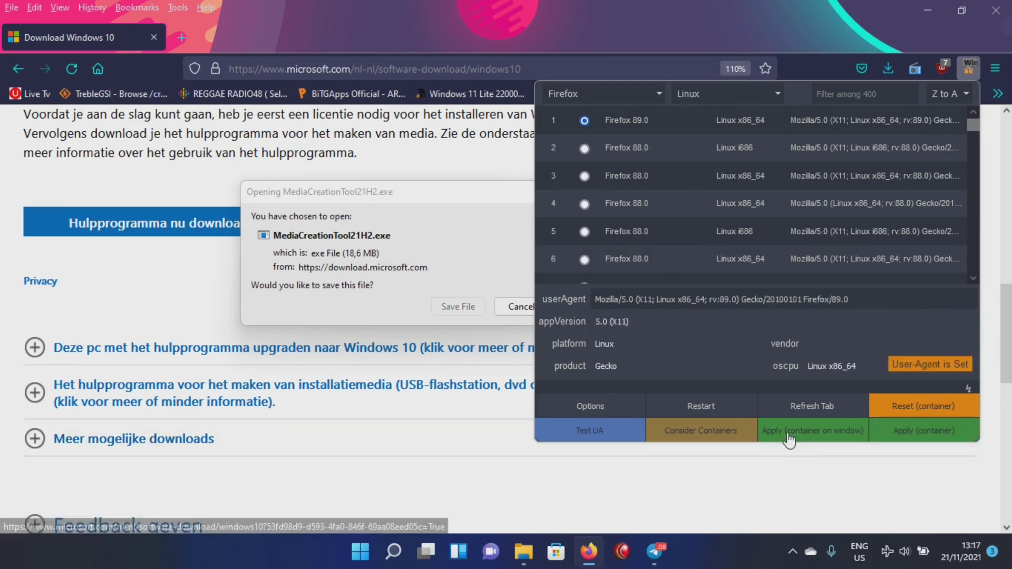
left_click(459, 273)
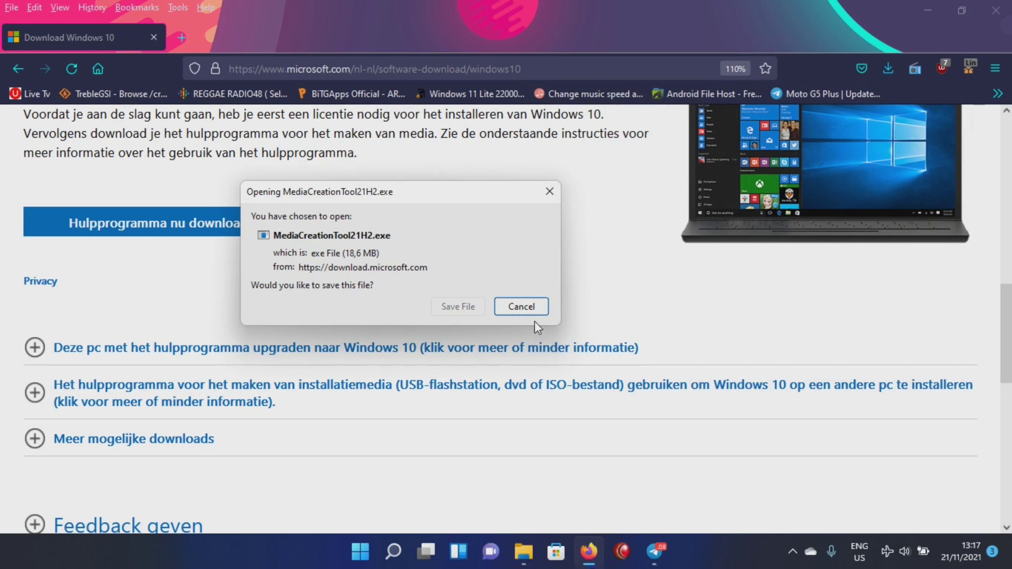
left_click(530, 312)
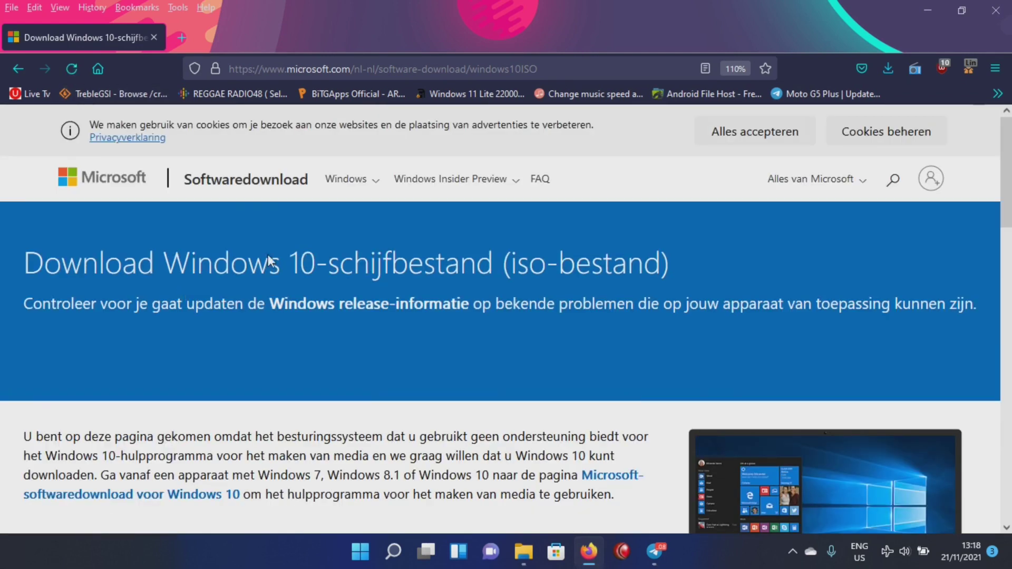
- Select and confirm Windows 10 as the edition to download
scroll(1005, 157, "down", 8)
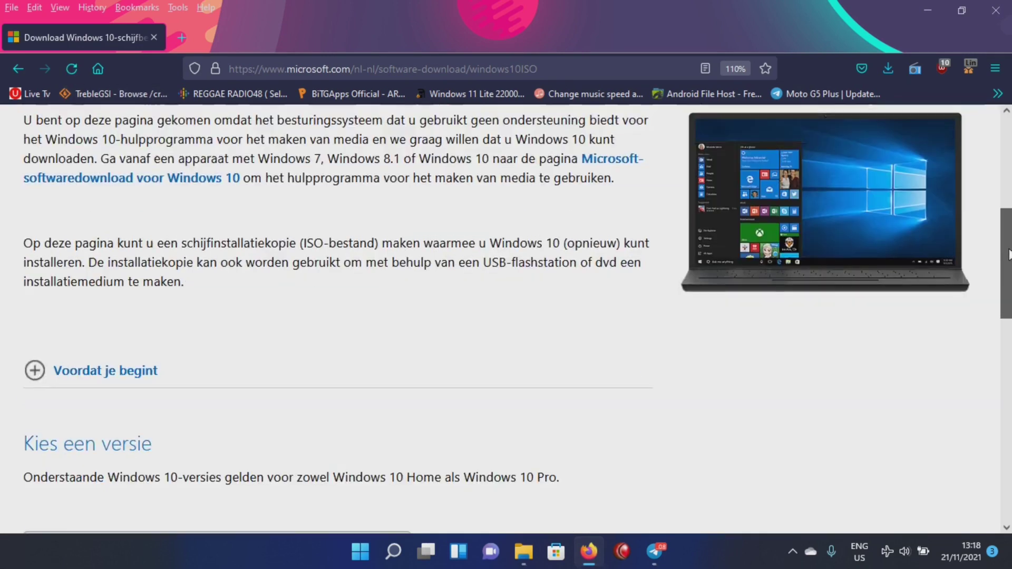
scroll(829, 300, "down", 3)
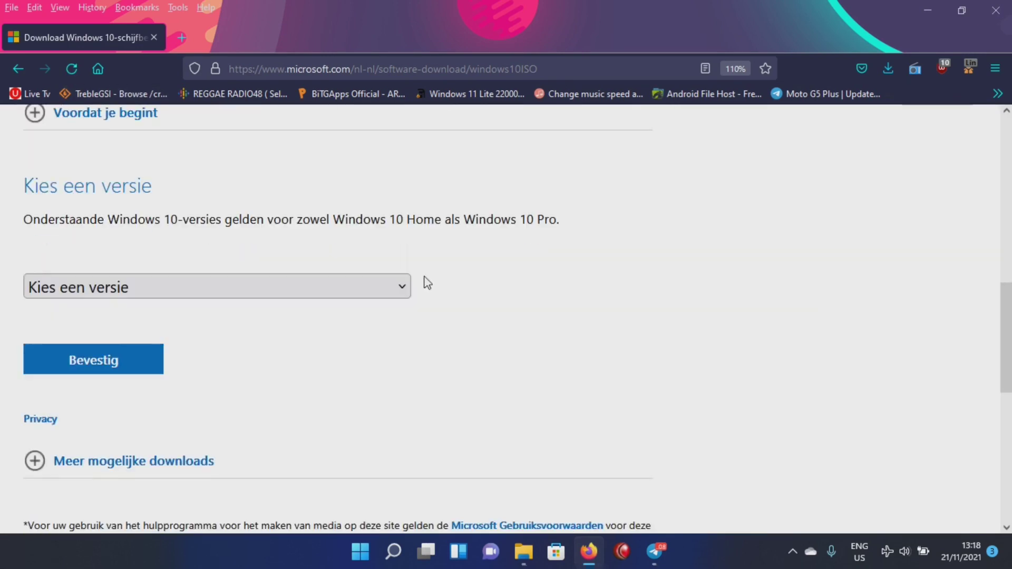
left_click(399, 285)
left_click(348, 375)
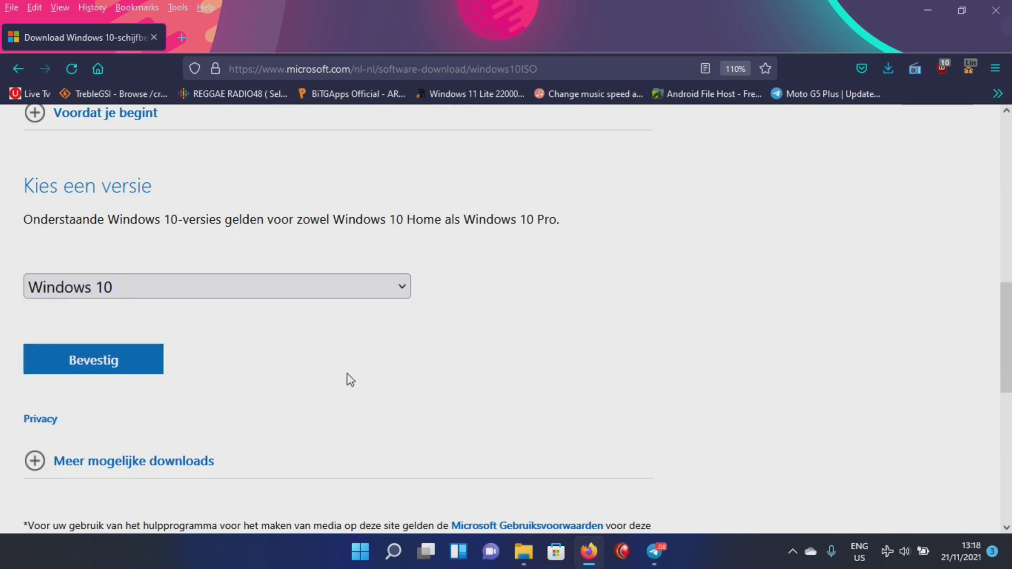
left_click(156, 364)
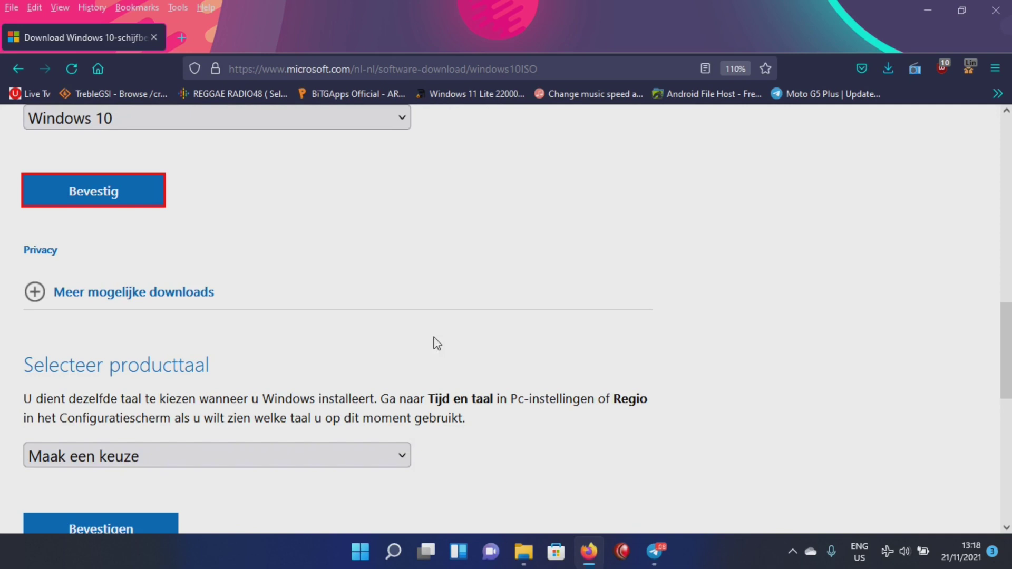
- Confirm Bulgaars as the language, then start and cancel the 64-bit ISO download
scroll(548, 278, "down", 4)
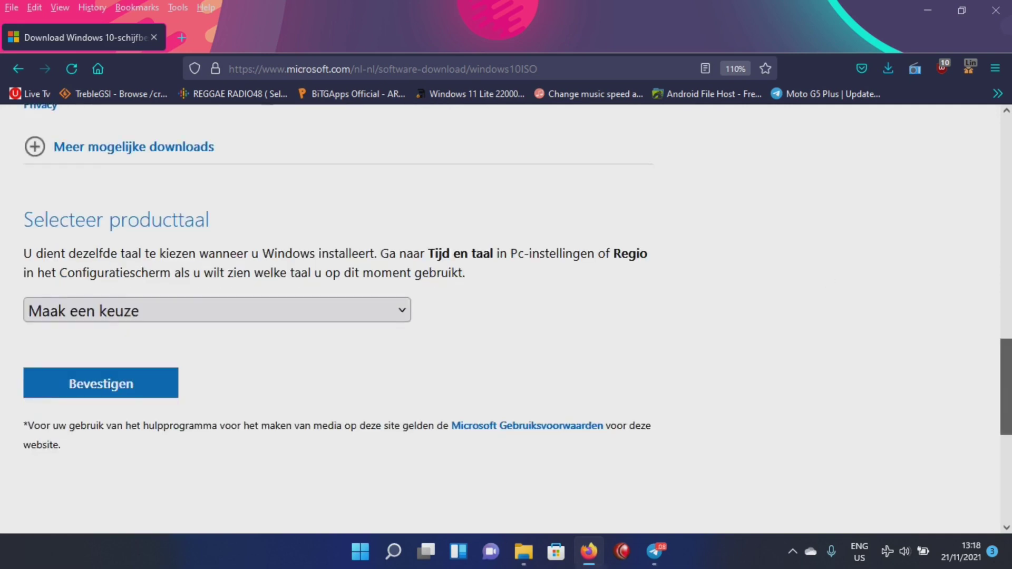
left_click(394, 237)
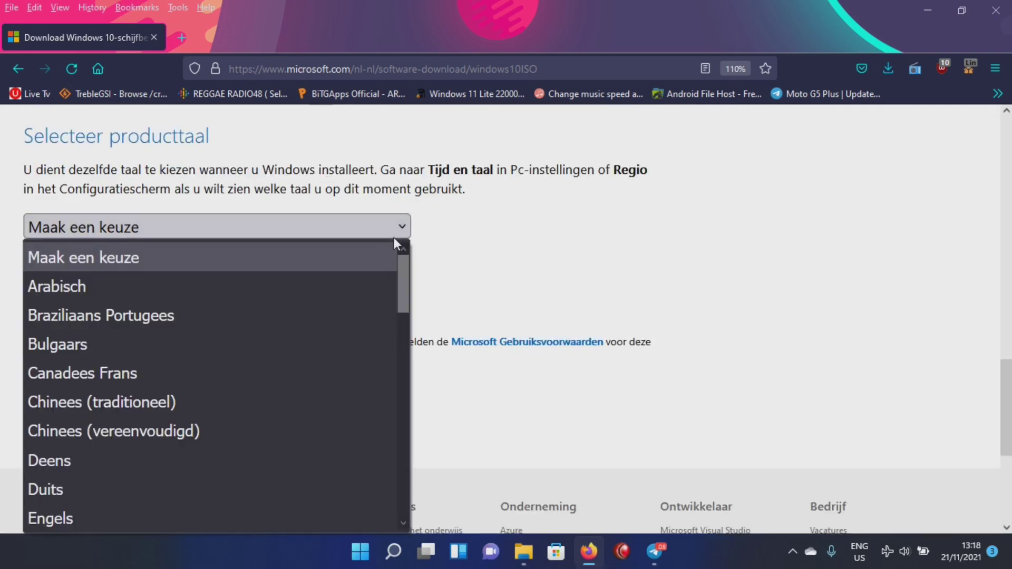
left_click(349, 344)
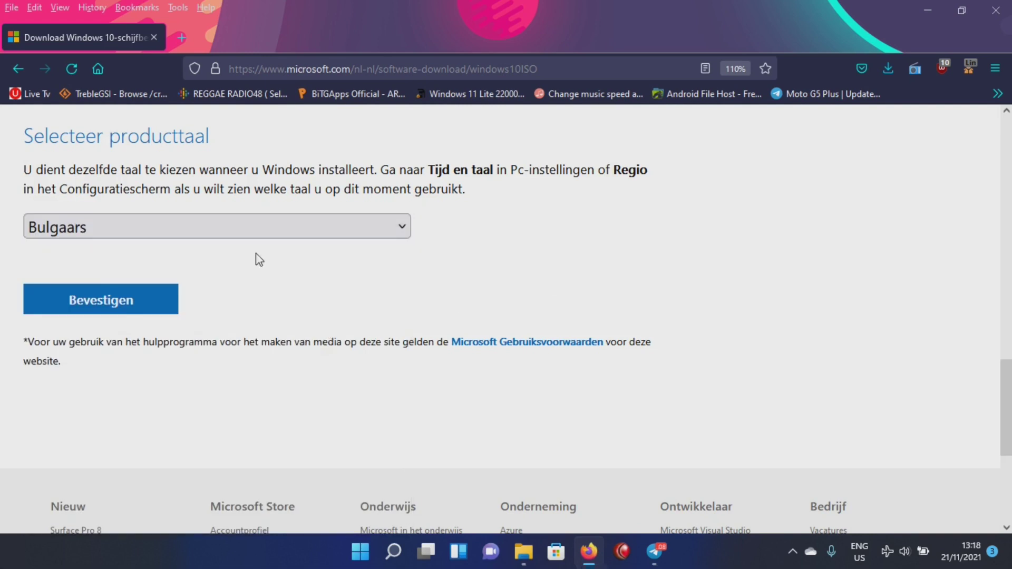
left_click(109, 311)
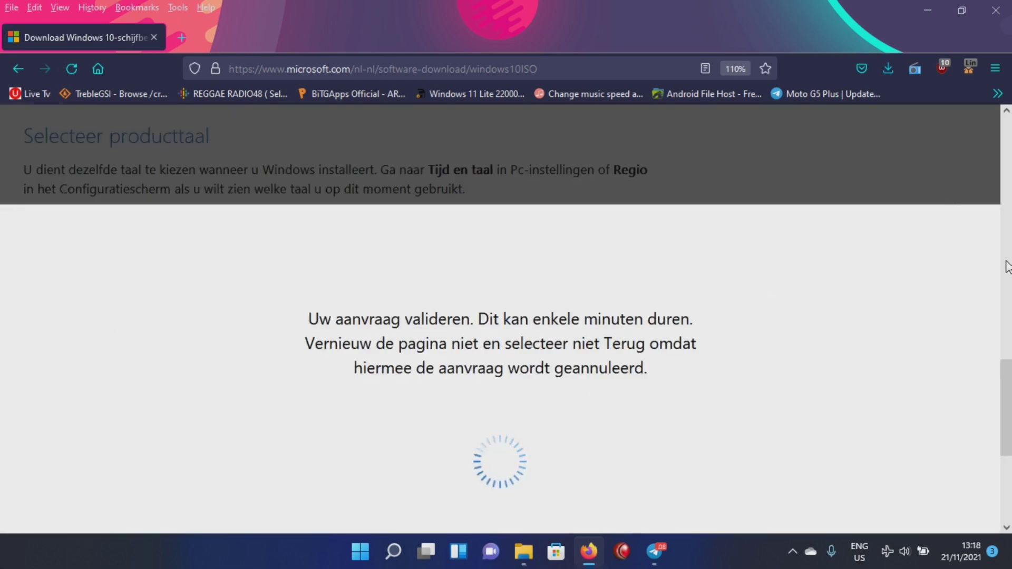
scroll(994, 260, "up", 2)
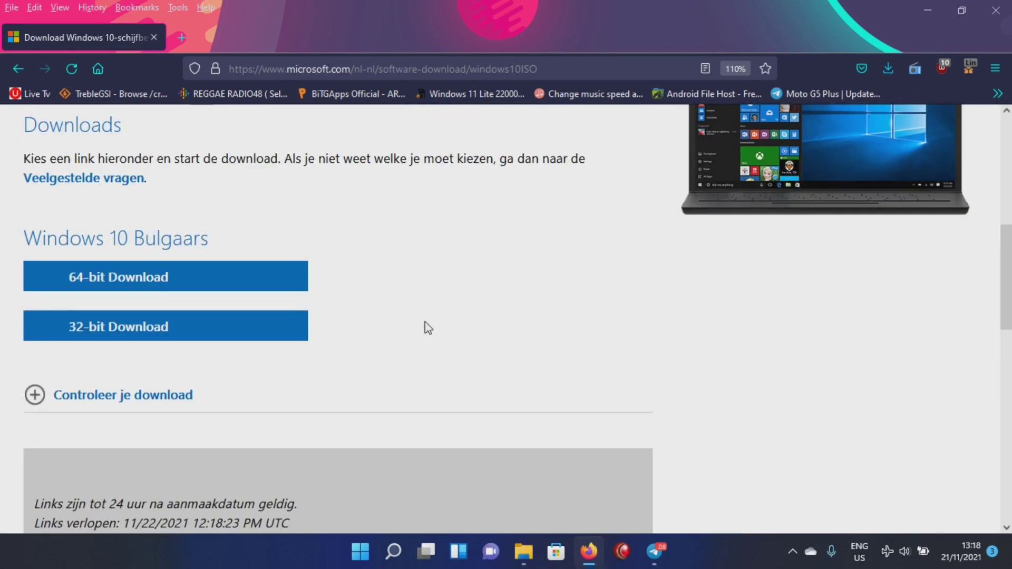
left_click(140, 284)
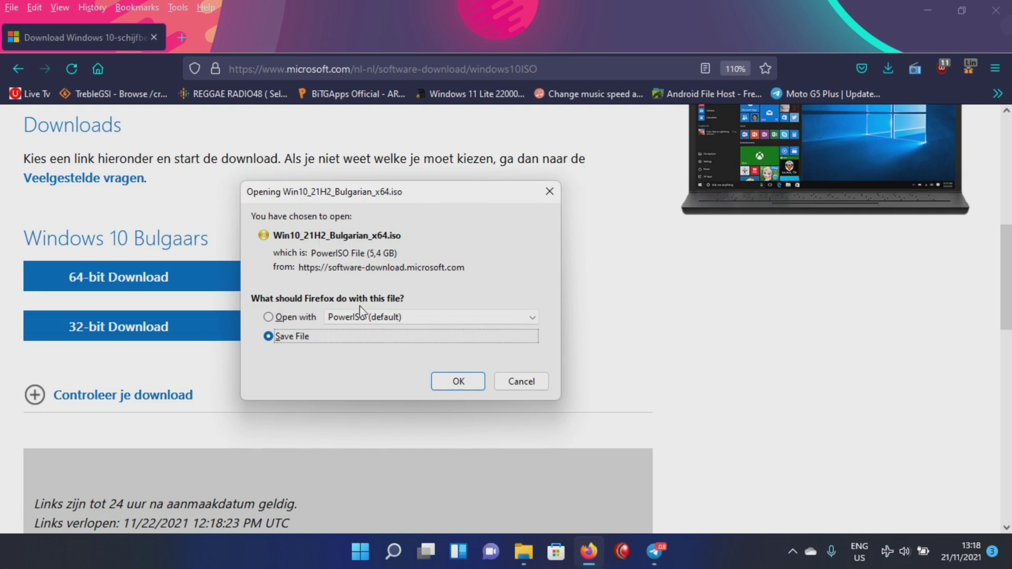
left_click(540, 385)
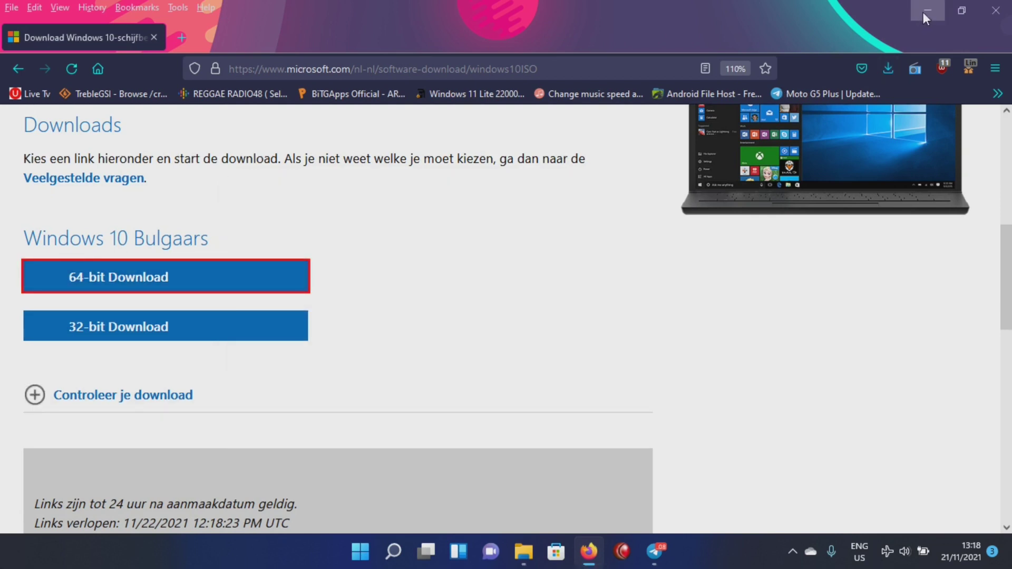
- Search 'windows 11 iso', open Microsoft's Windows 11 page and save MediaCreationToolW11.exe
left_click(440, 59)
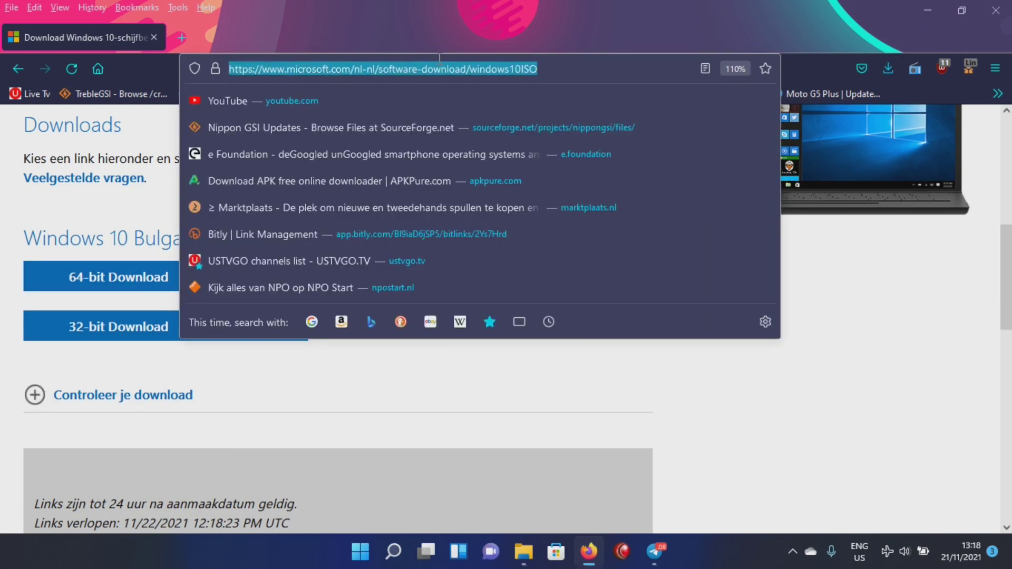
type("windows 1")
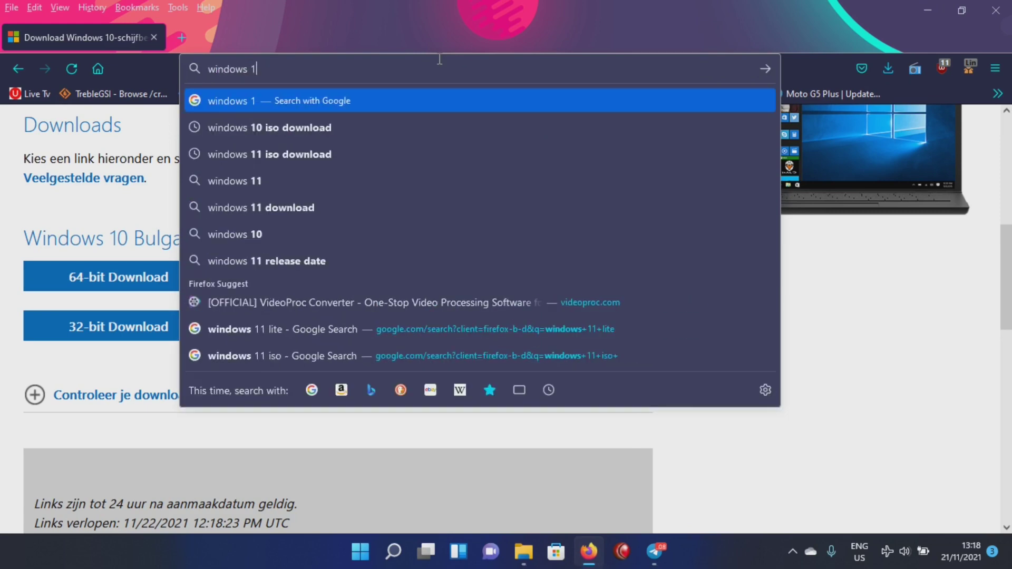
type("1 iso")
key("Return")
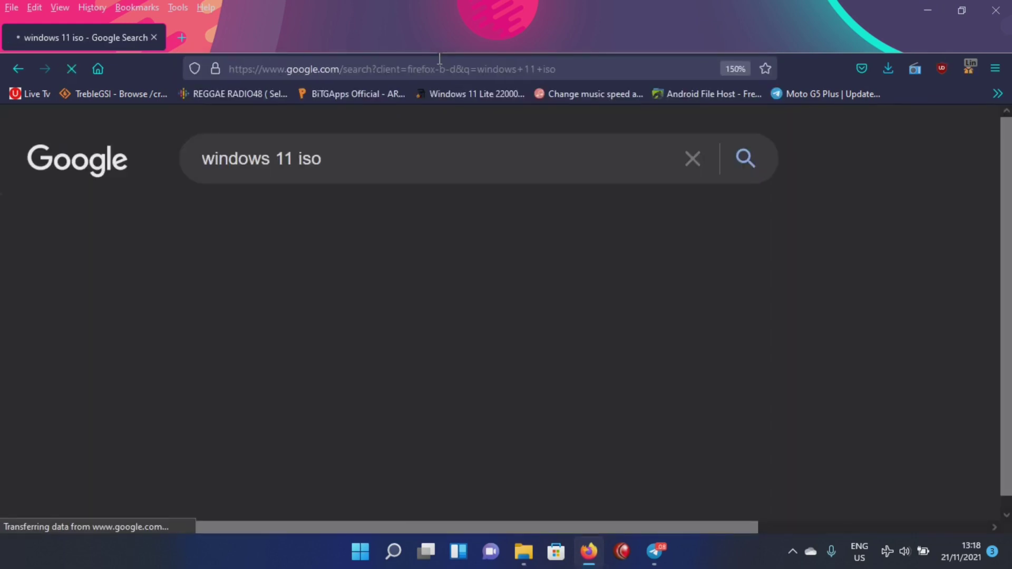
left_click(260, 349)
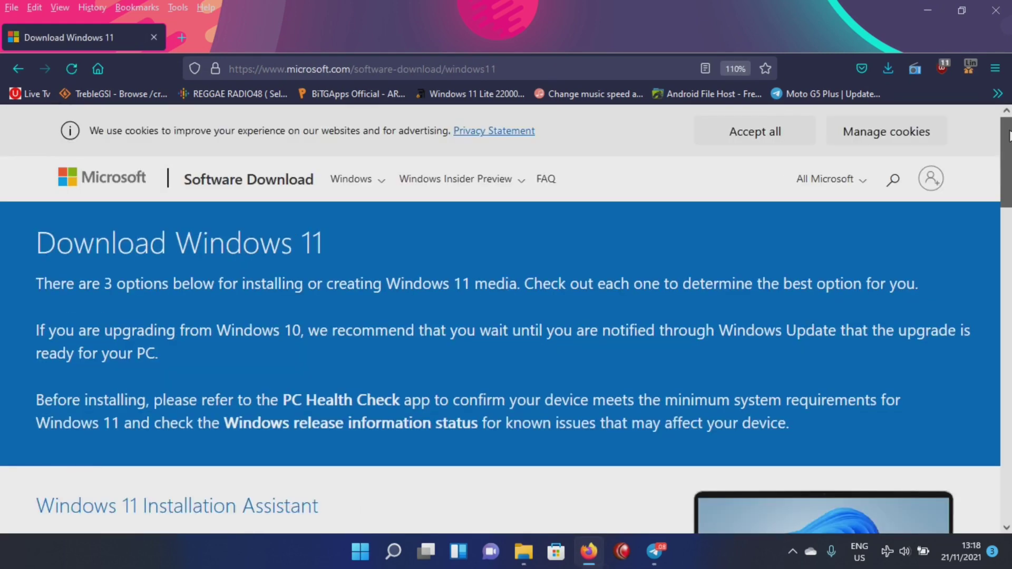
scroll(903, 269, "down", 10)
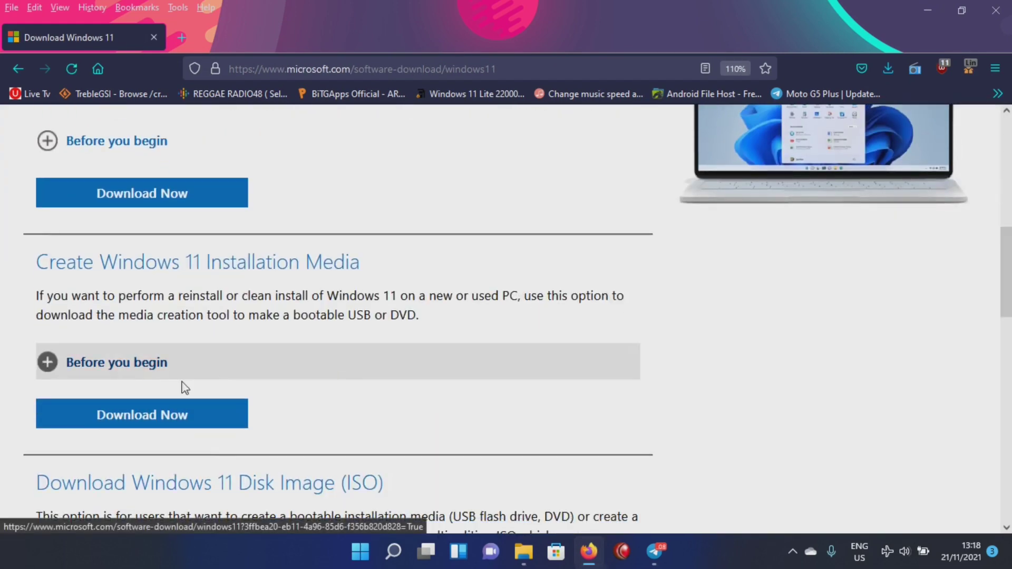
left_click(173, 417)
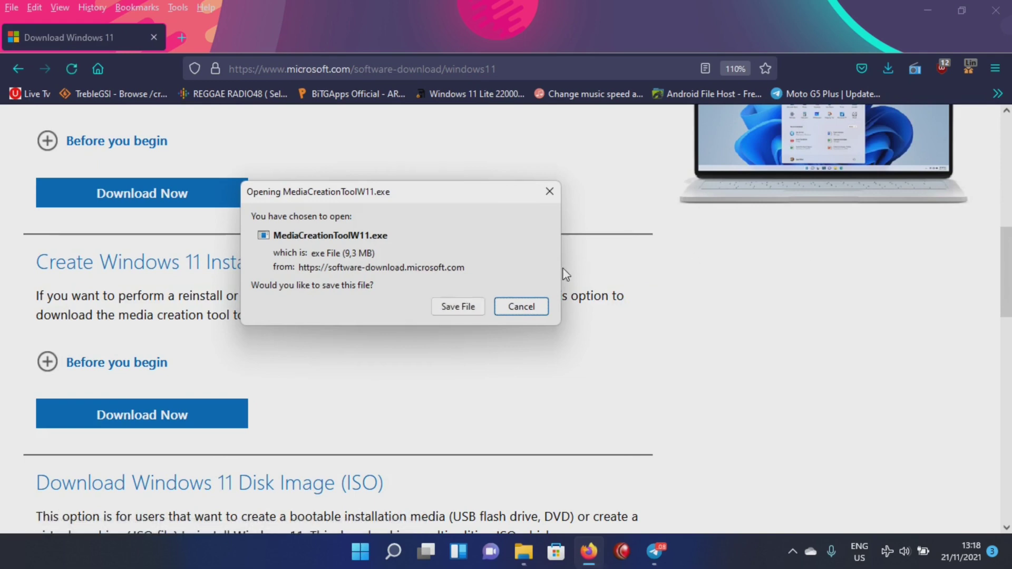
left_click(458, 306)
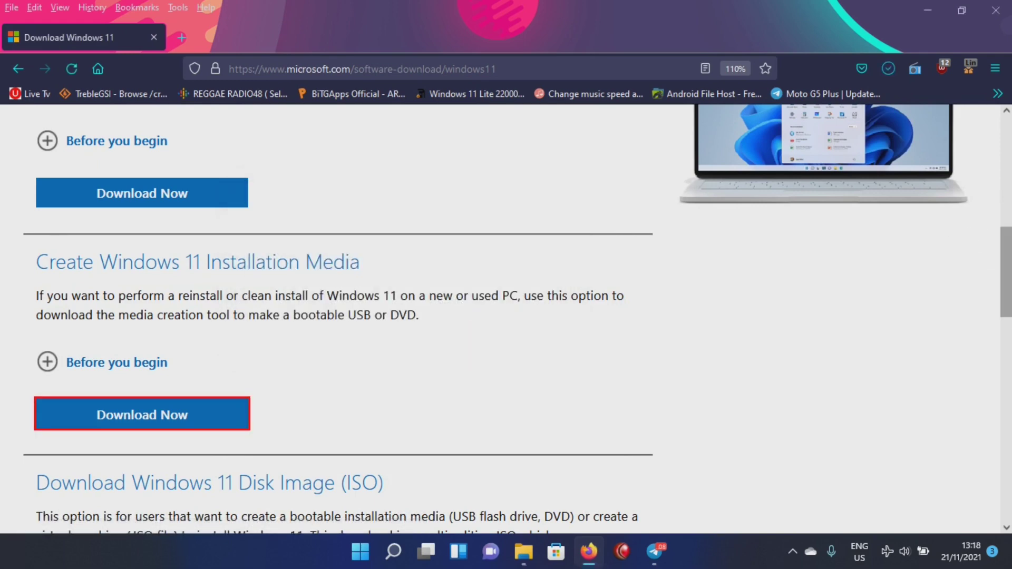
- Choose Windows 11 as the disk image and request its download, reaching the language selector
left_click_drag(1006, 237, 1009, 344)
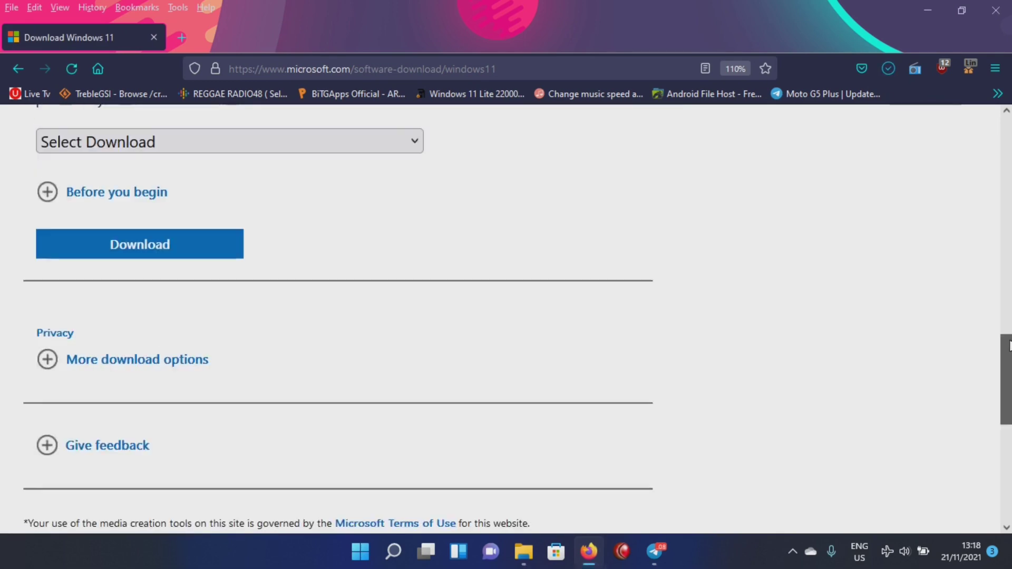
left_click(395, 136)
left_click(361, 204)
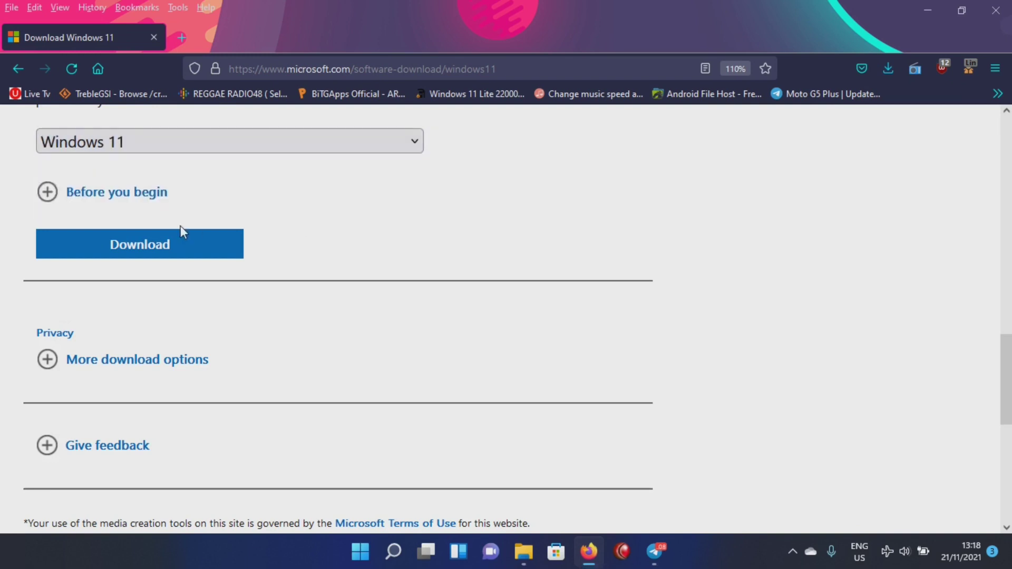
left_click(179, 245)
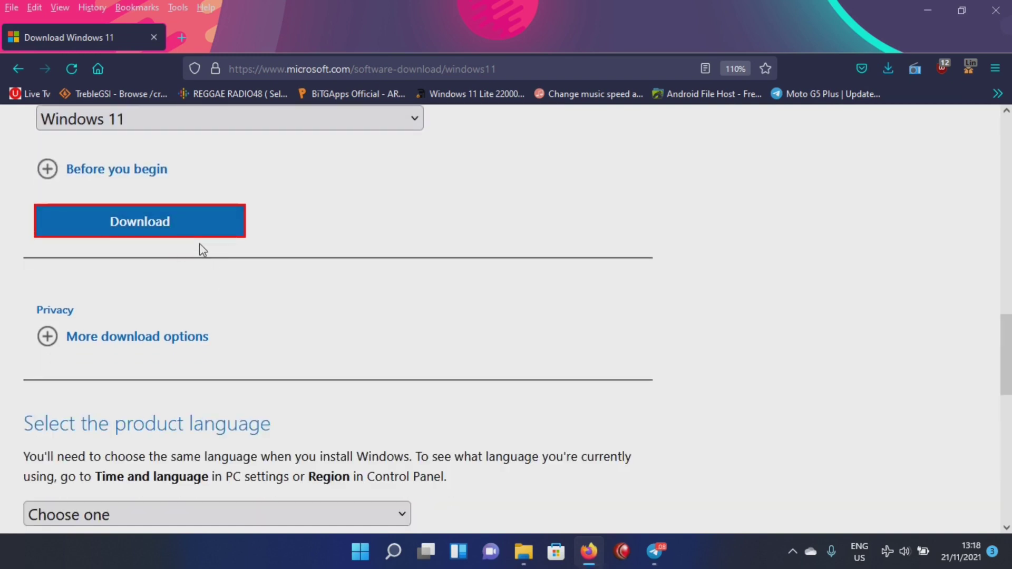
left_click_drag(1007, 345, 981, 380)
left_click(400, 338)
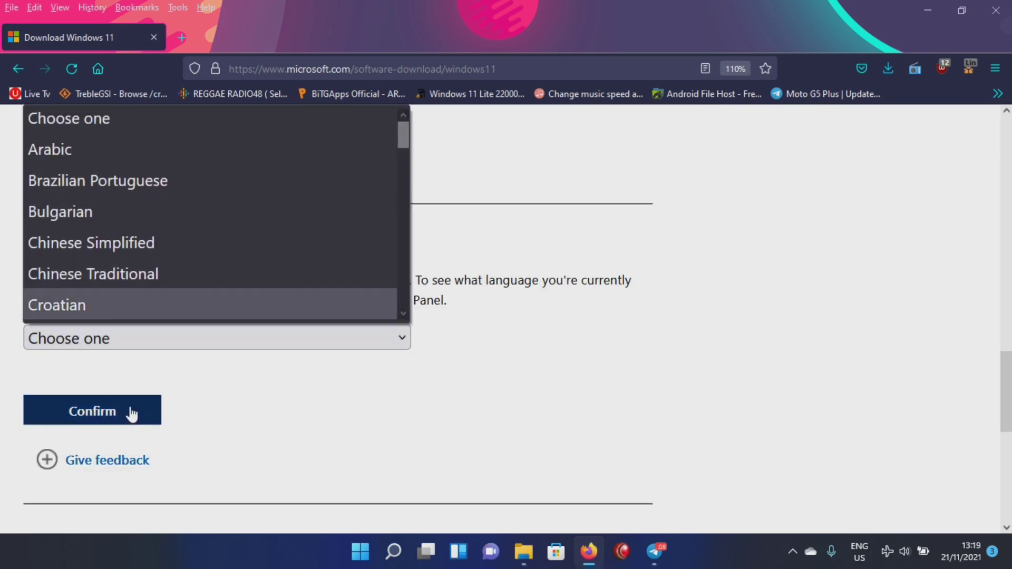
left_click(533, 356)
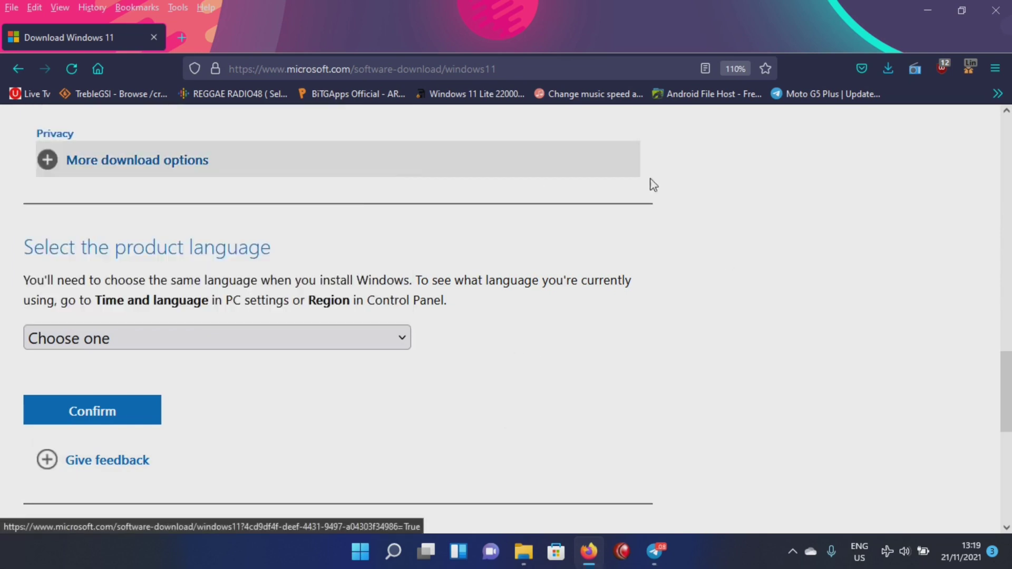
- Minimize Firefox and look over the ISOs and Windows11-legacy folder in aaaaWindowsLegacy
left_click(929, 10)
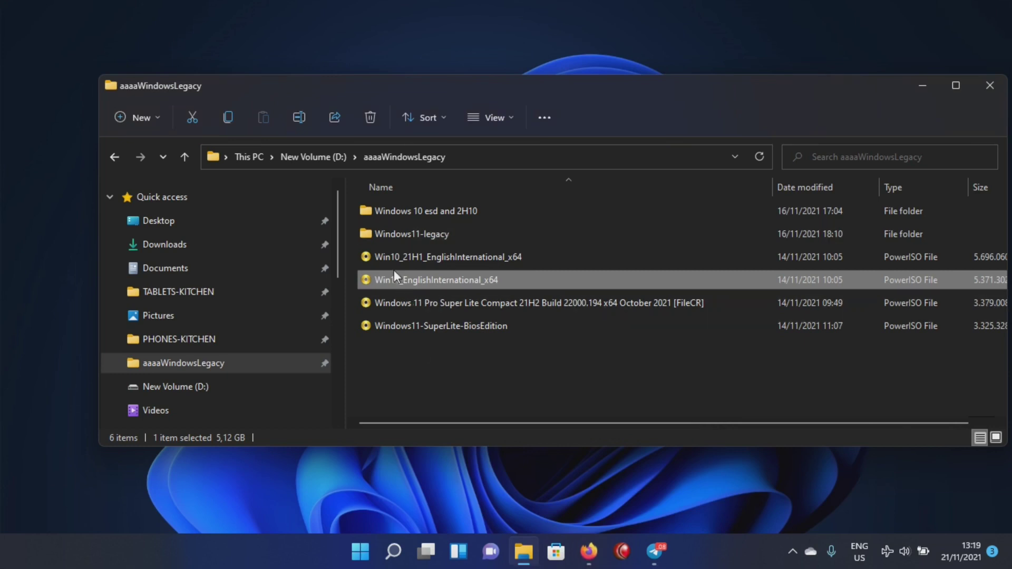
left_click(397, 278)
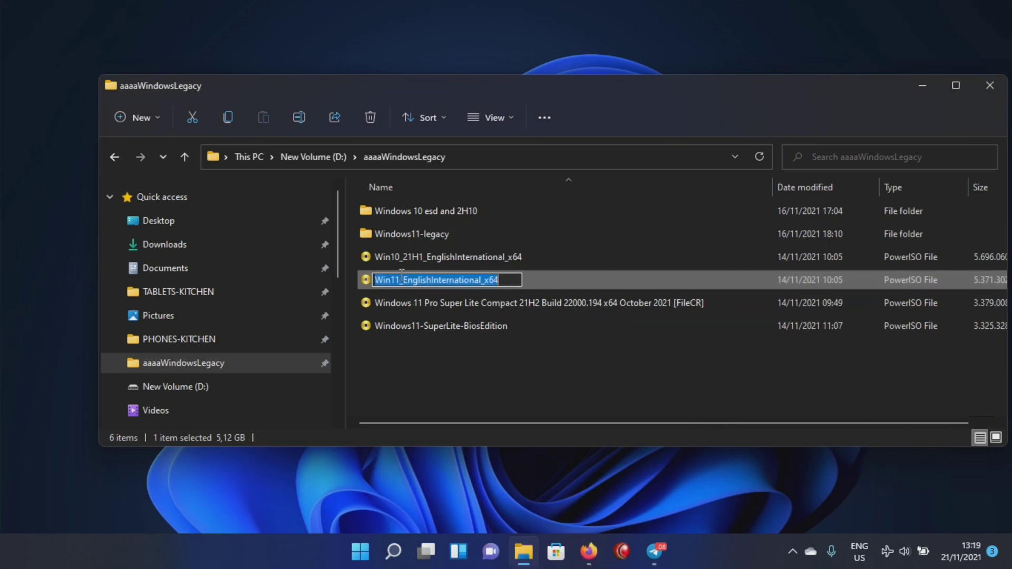
key("Escape")
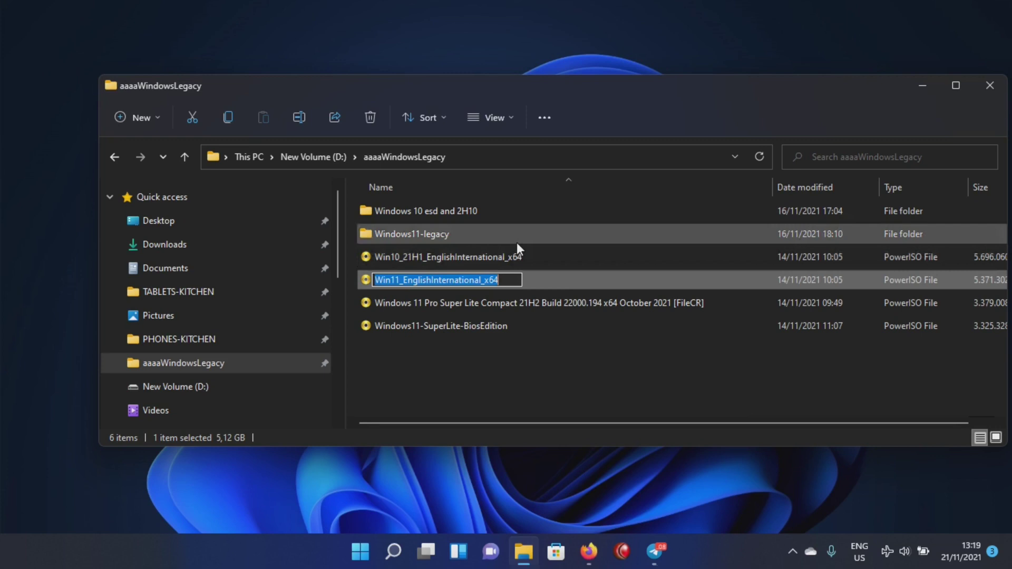
left_click(517, 257)
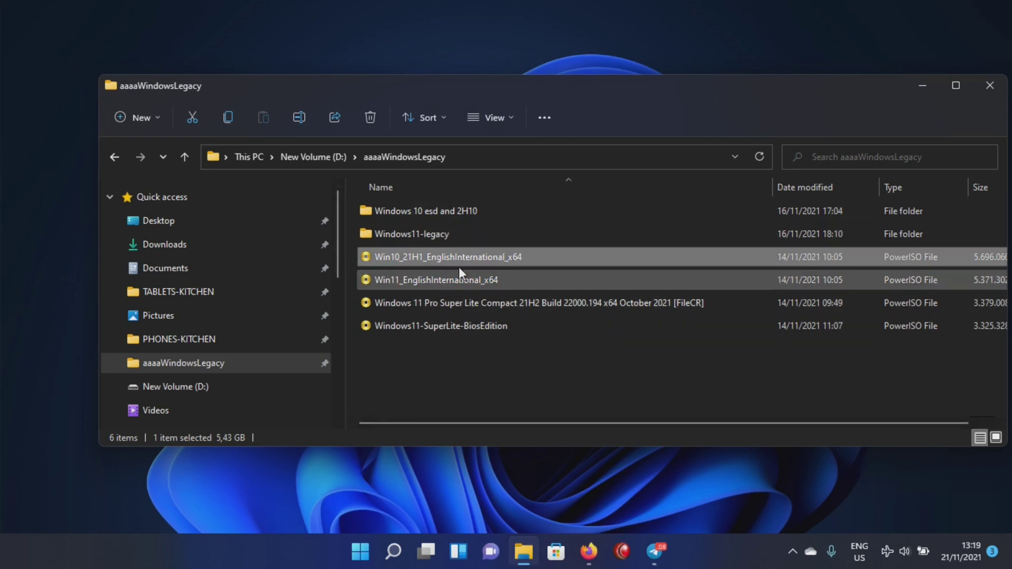
double_click(424, 239)
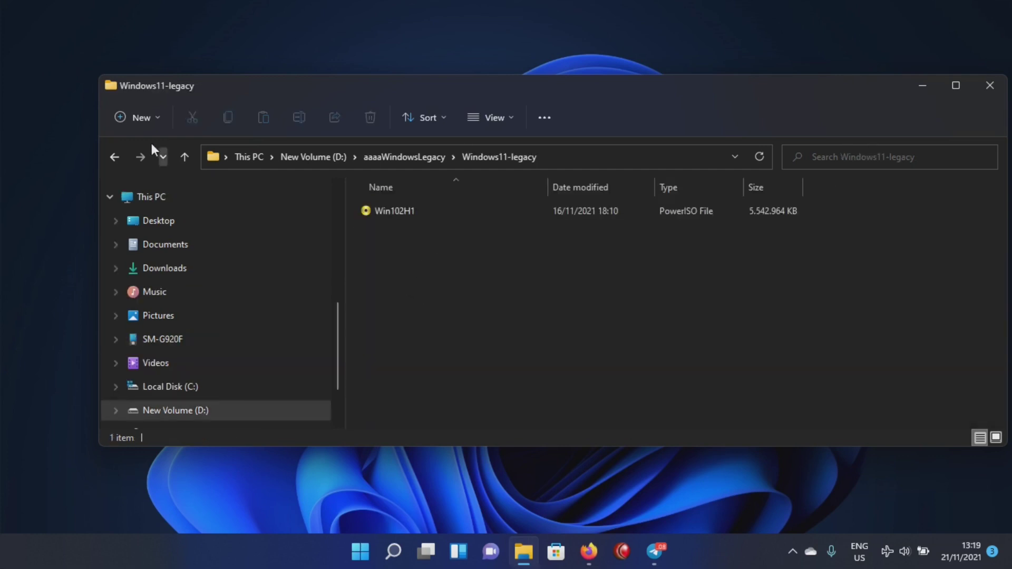
left_click(115, 157)
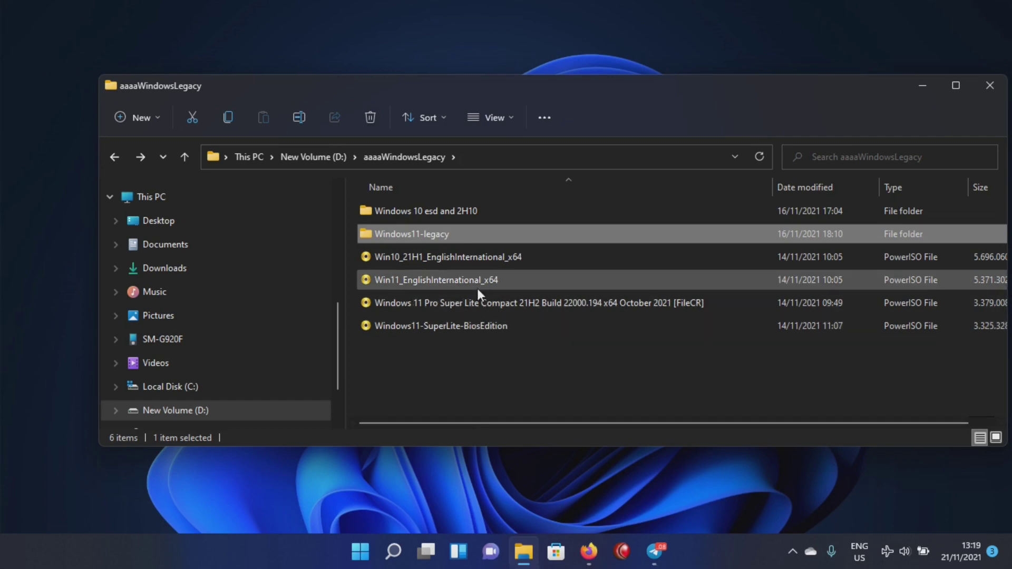
- Open Win11_EnglishInternational_x64.iso with 7-Zip File Manager through Open with
mouse_move(474, 281)
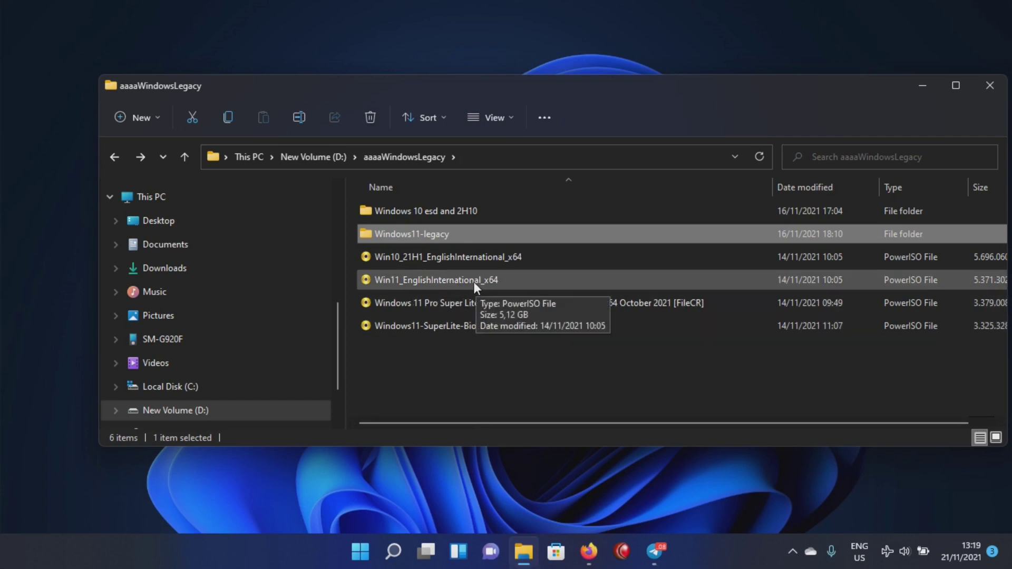
left_click(471, 280)
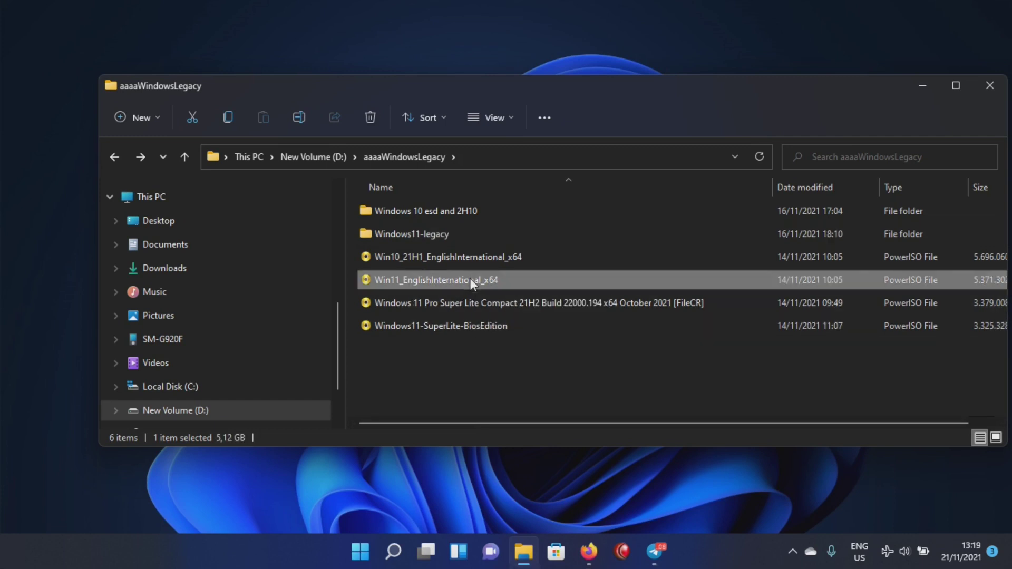
right_click(472, 279)
mouse_move(583, 352)
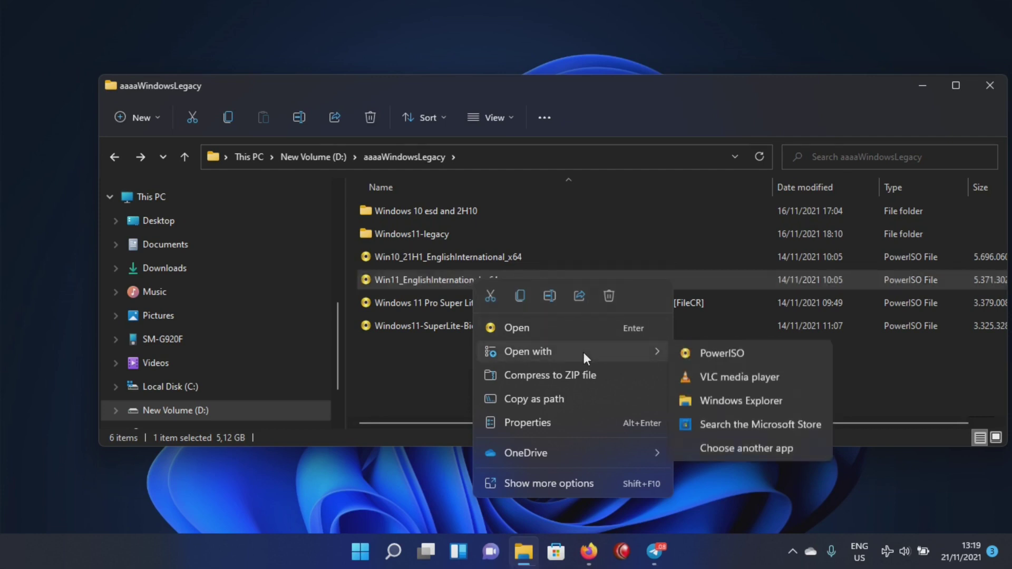
left_click(725, 447)
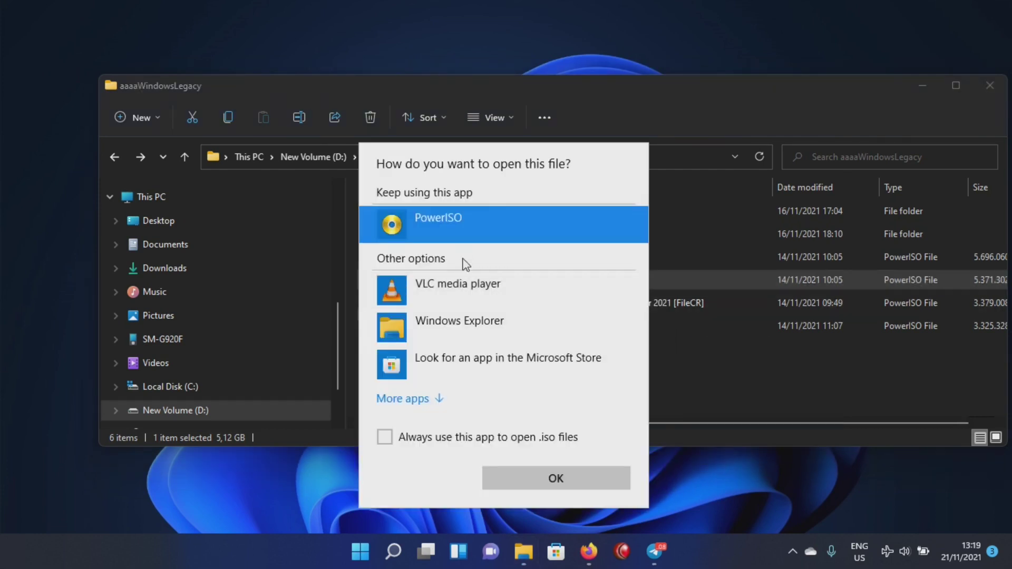
left_click(420, 400)
double_click(464, 398)
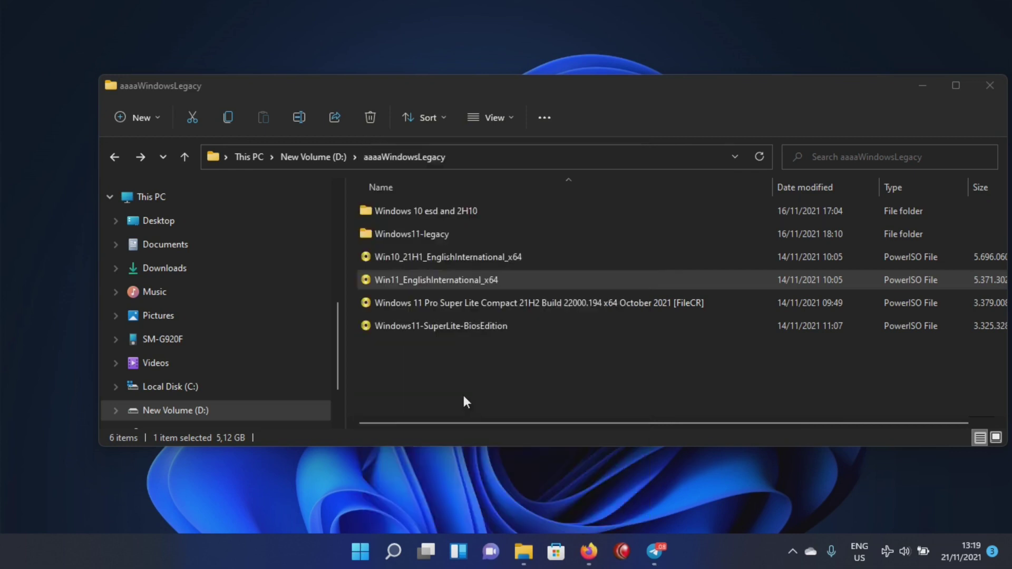
left_click(563, 296)
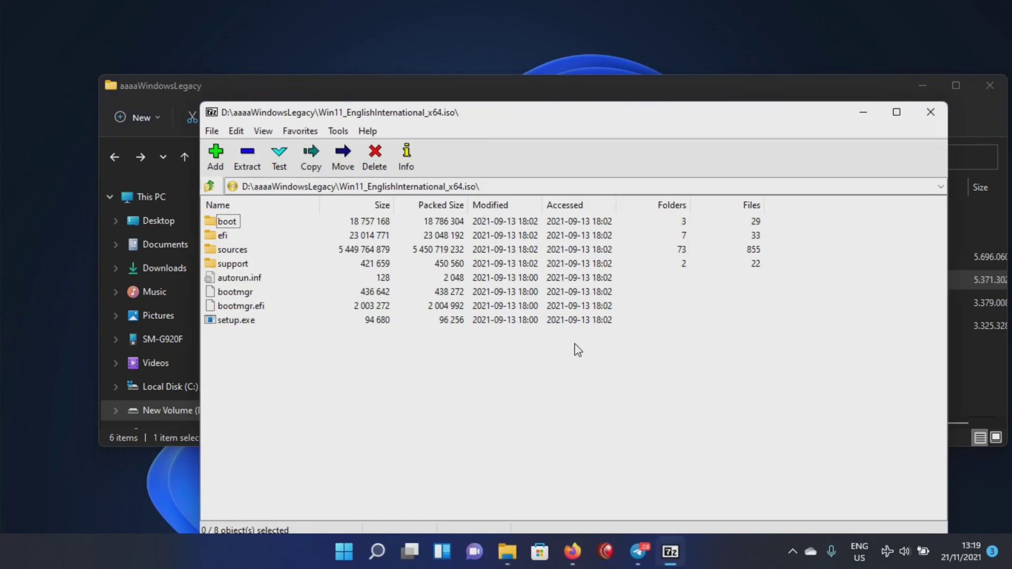
left_click_drag(441, 114, 811, 121)
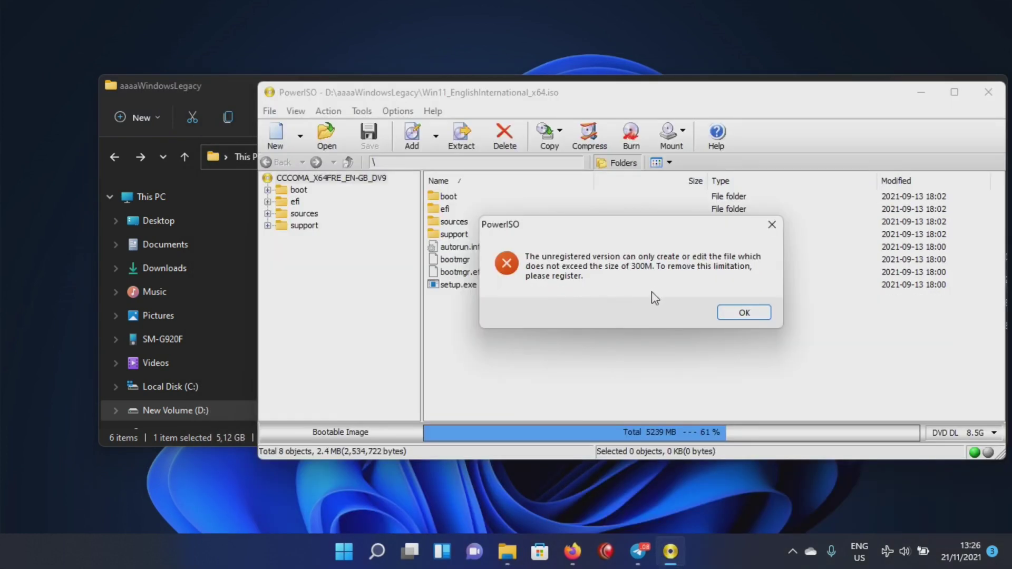
- Tile the Win10 and Win11 ISO windows, open both sources folders, sort Win10's by size descending
left_click(763, 312)
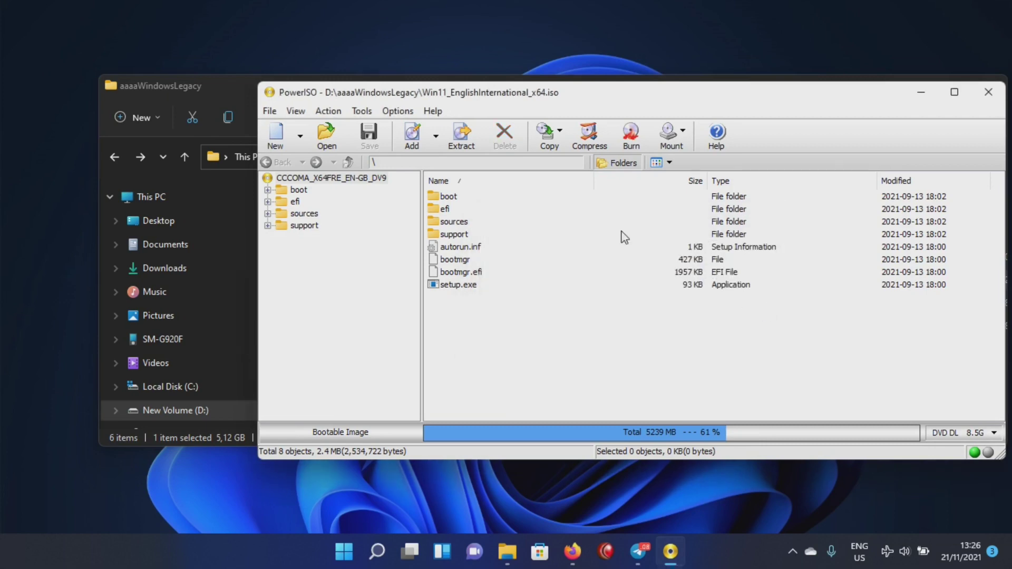
left_click_drag(519, 104, 540, 105)
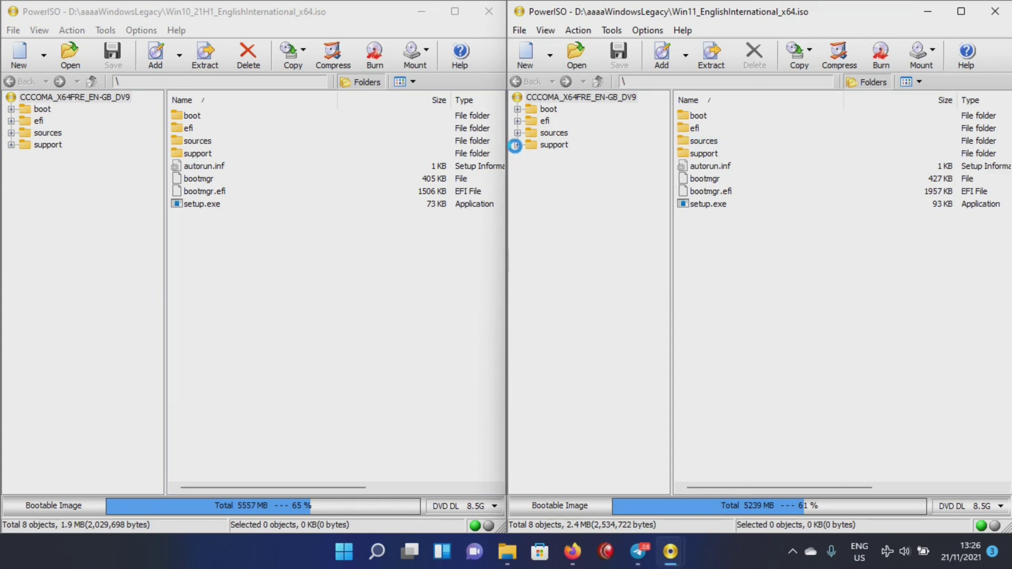
left_click(373, 396)
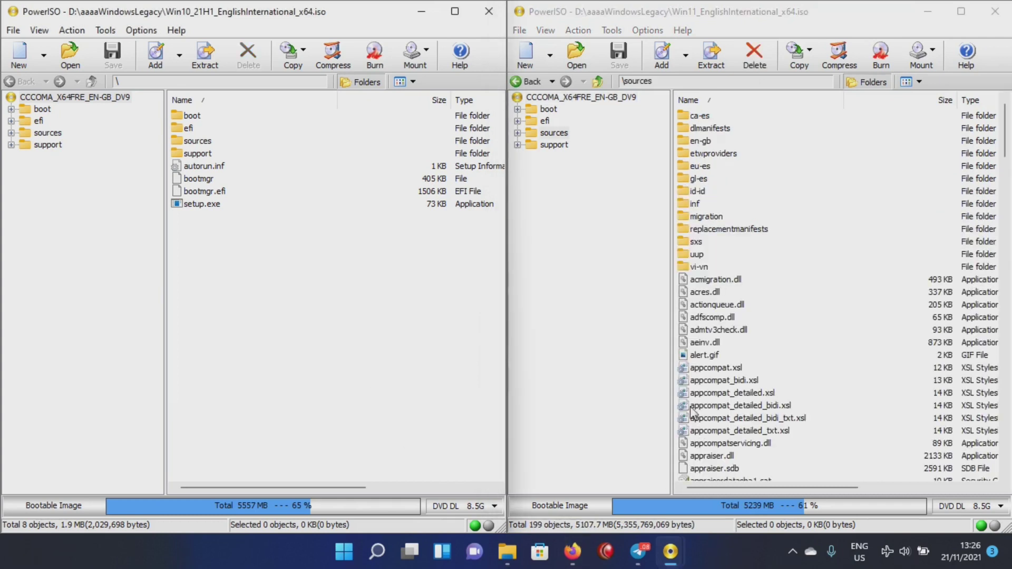
left_click(572, 459)
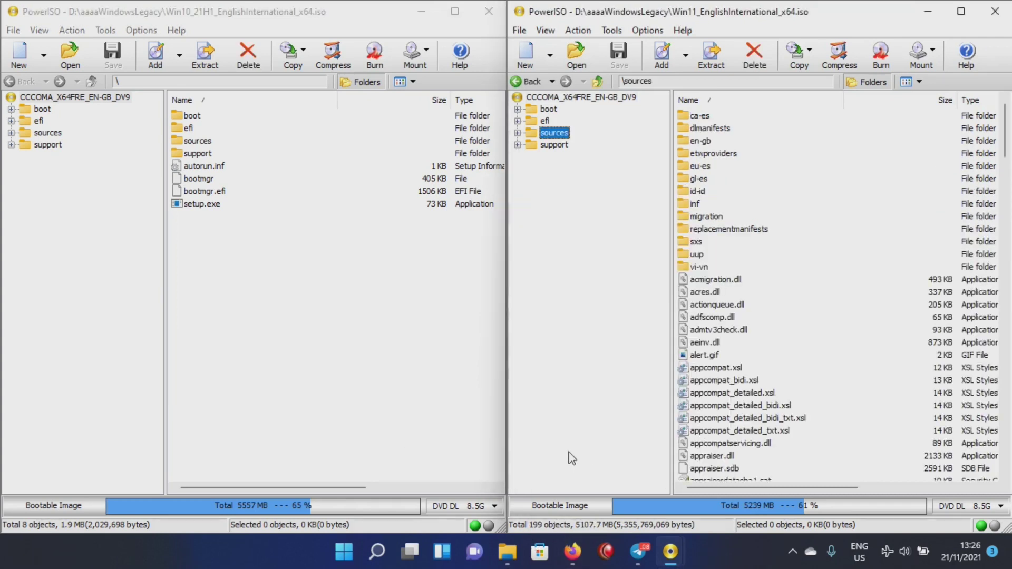
double_click(188, 141)
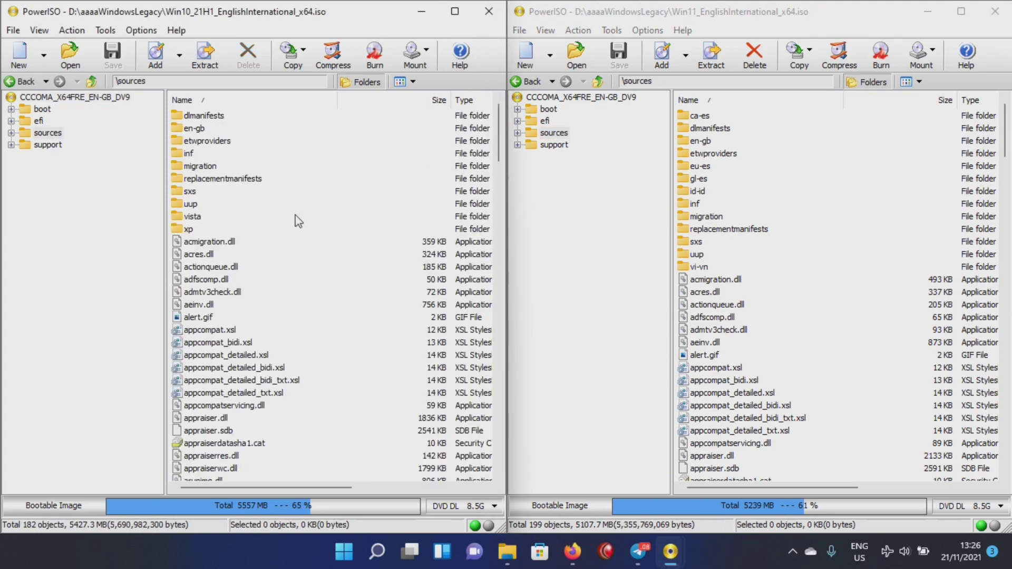
left_click(435, 101)
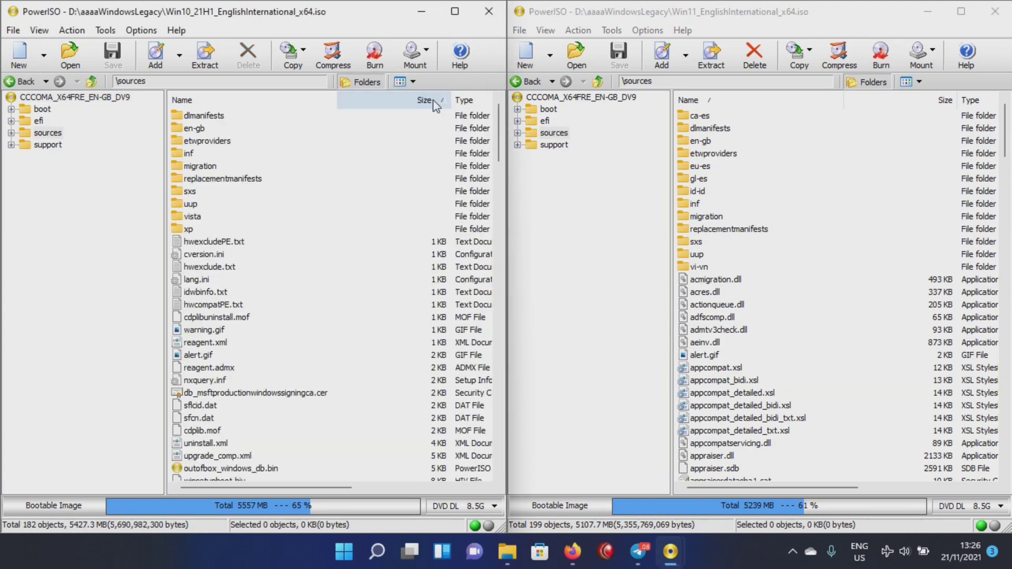
left_click(432, 100)
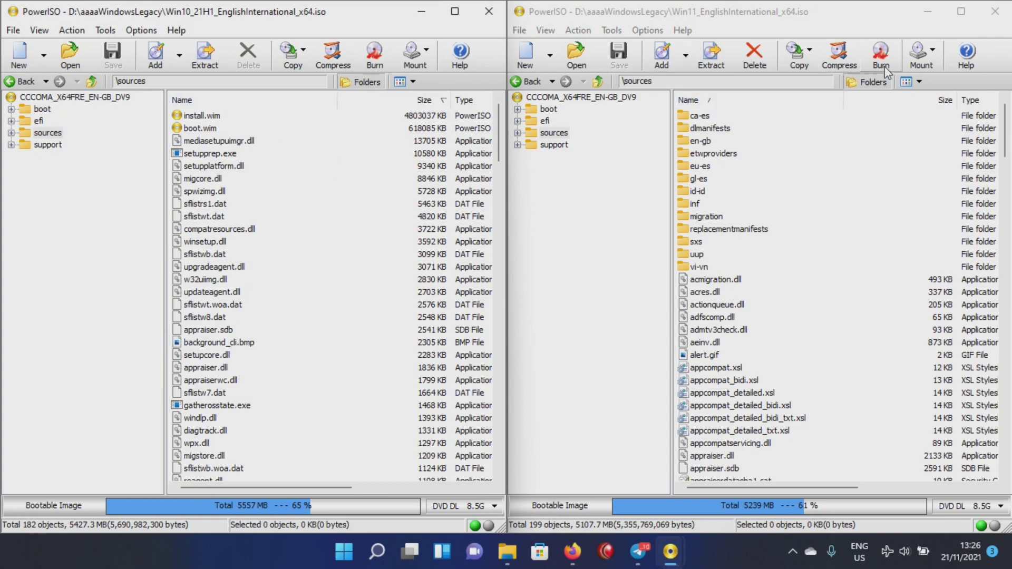
- Sort Win11's sources by size descending and drag its install.wim into the Win10 sources folder
left_click(944, 100)
left_click(944, 100)
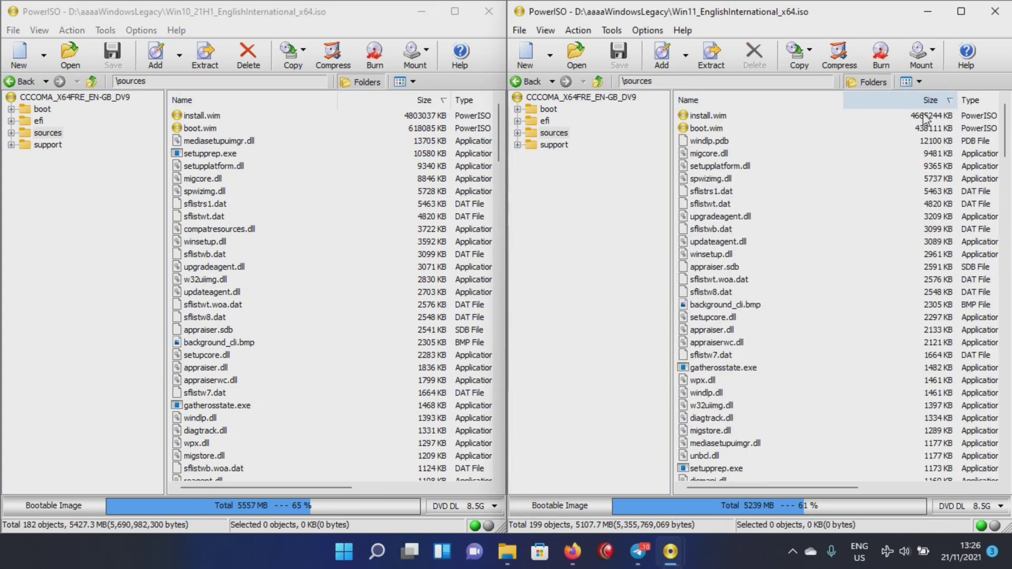
left_click(418, 120)
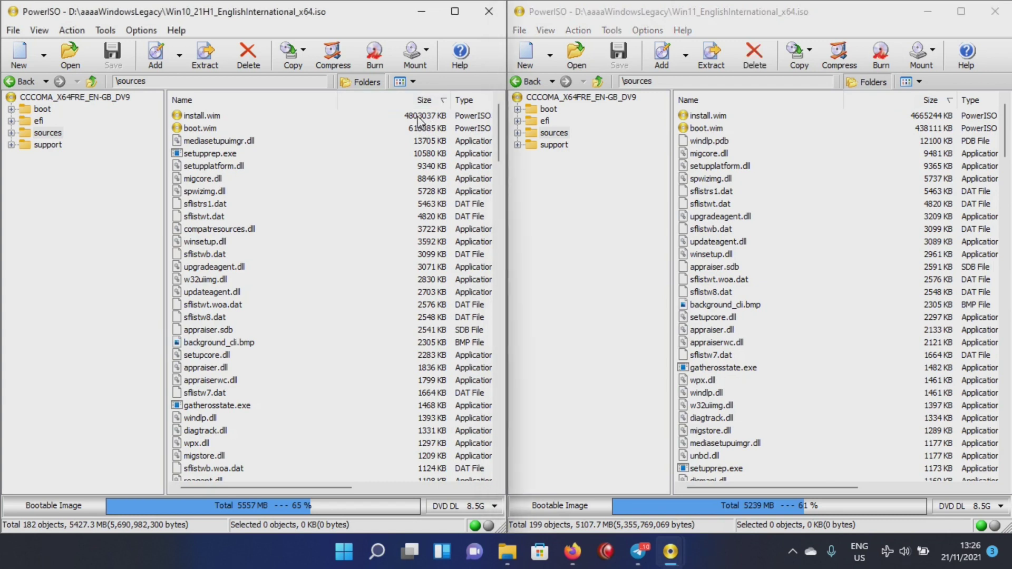
left_click(692, 115)
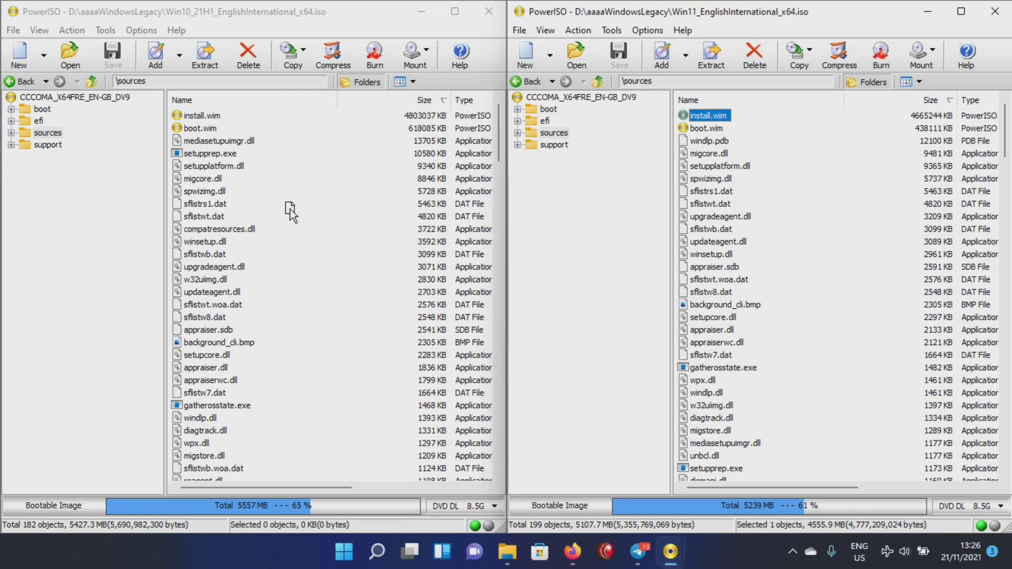
left_click_drag(299, 211, 294, 207)
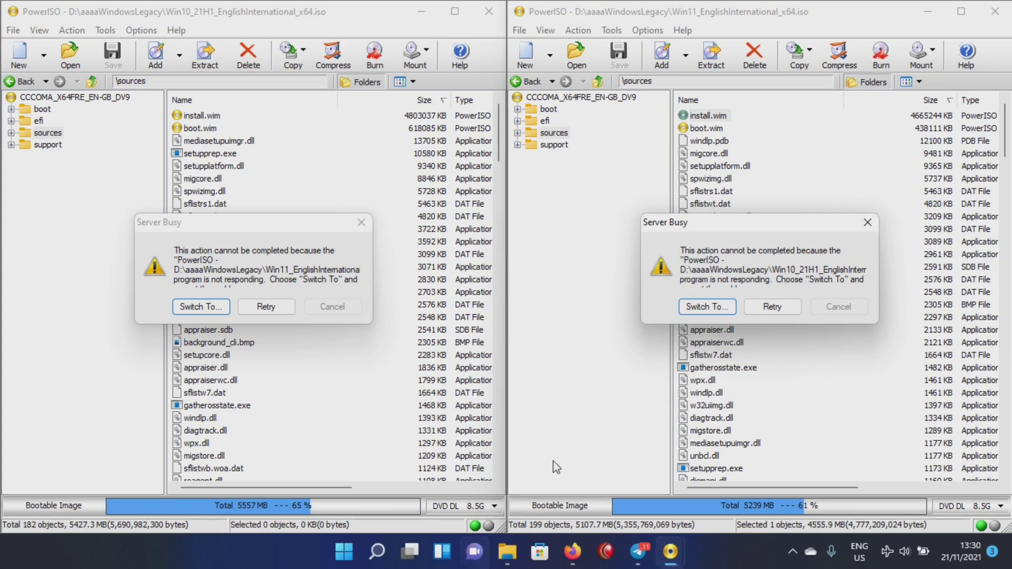
- Overwrite the Win10 install.wim with the Win11 copy and close the Server Busy dialogs
left_click(701, 310)
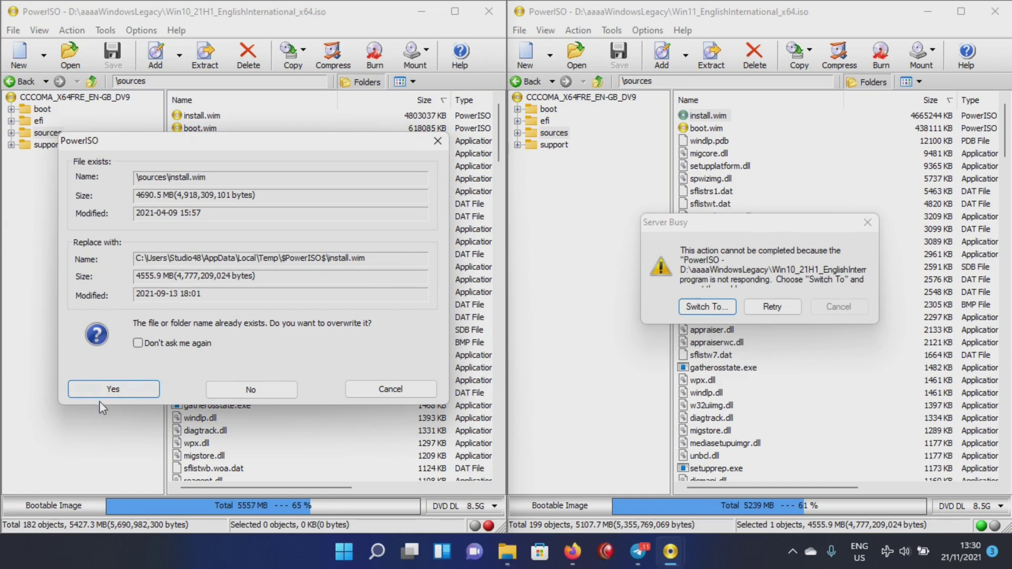
left_click(100, 394)
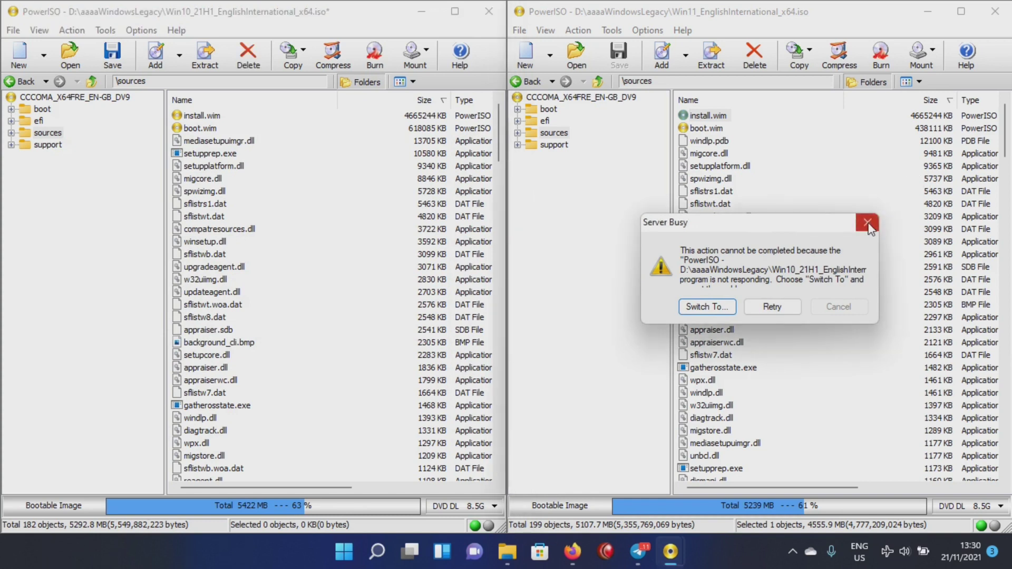
left_click(772, 307)
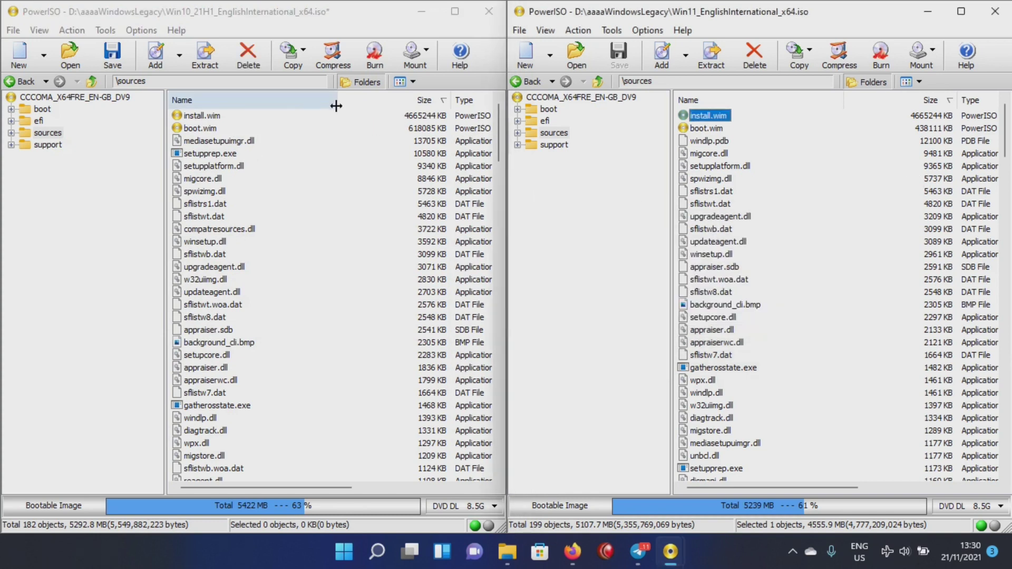
- Save the edited Win10_21H1_EnglishInternational_x64.iso, confirming the overwrite of the existing file
left_click(10, 30)
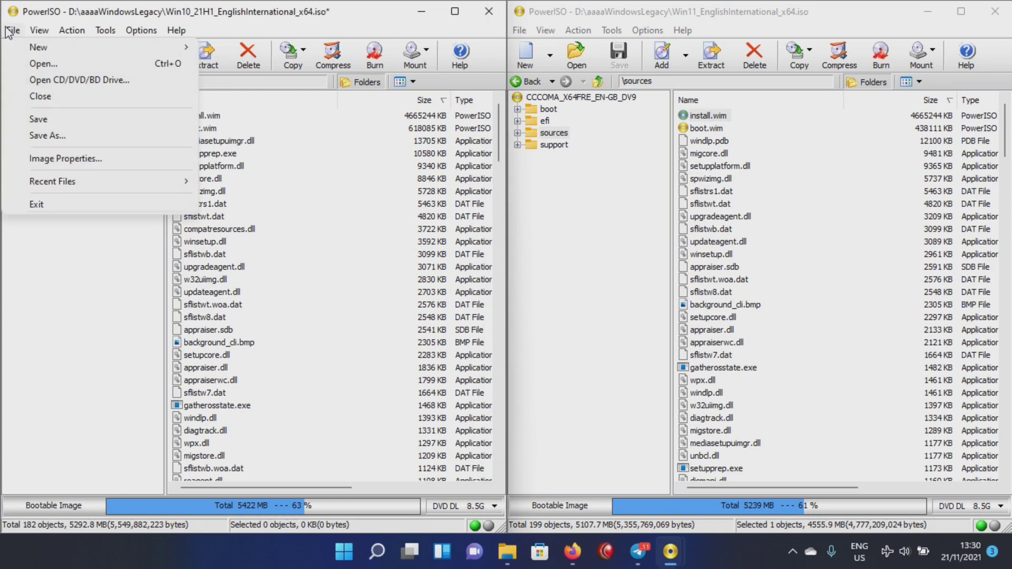
left_click(48, 120)
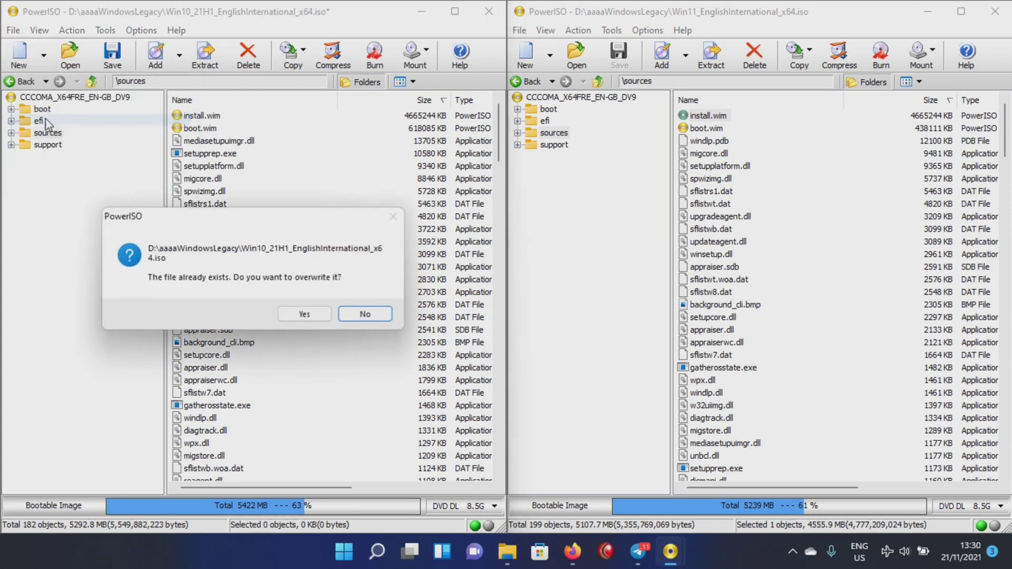
left_click(311, 318)
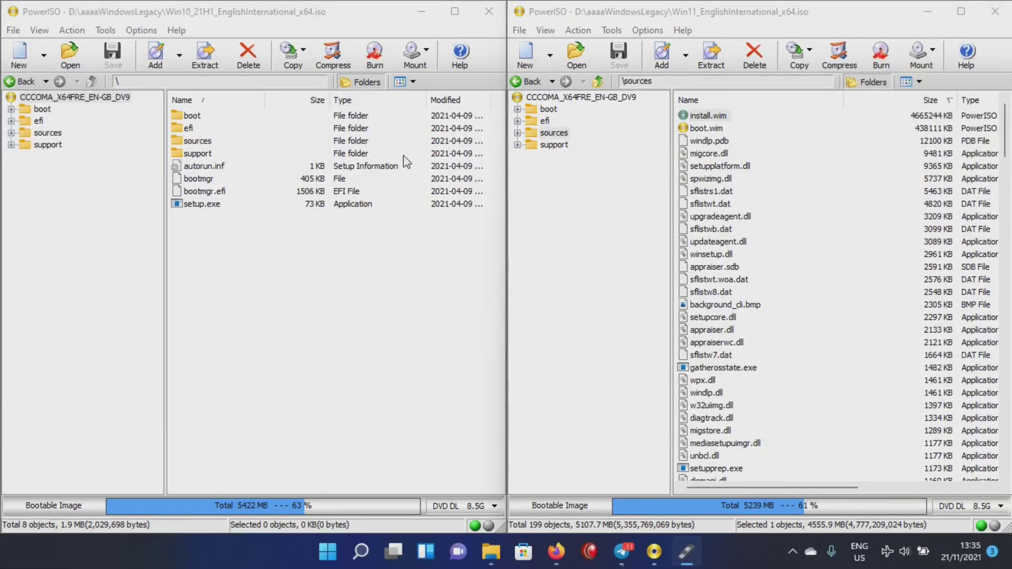
- Close both PowerISO windows and rename the Win10 ISO to 'Windows 11-Englishinternational_x64LEGACY'
left_click(488, 16)
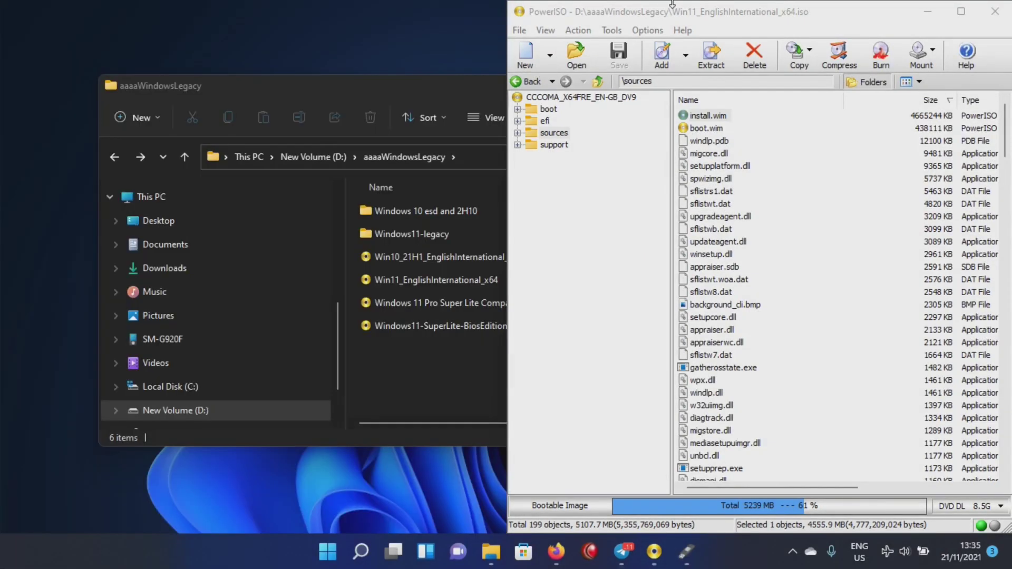
left_click(995, 11)
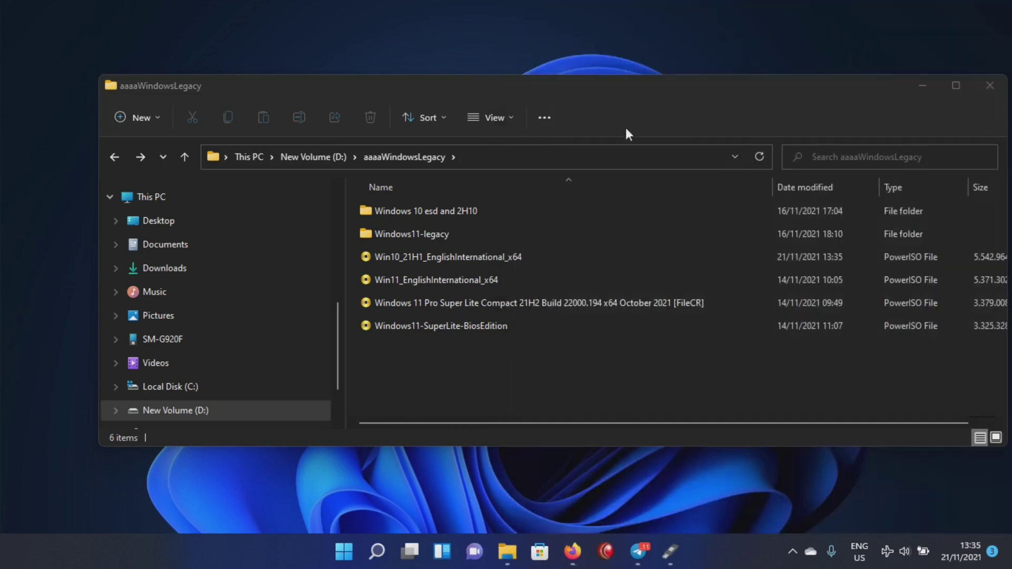
left_click(444, 255)
right_click(444, 255)
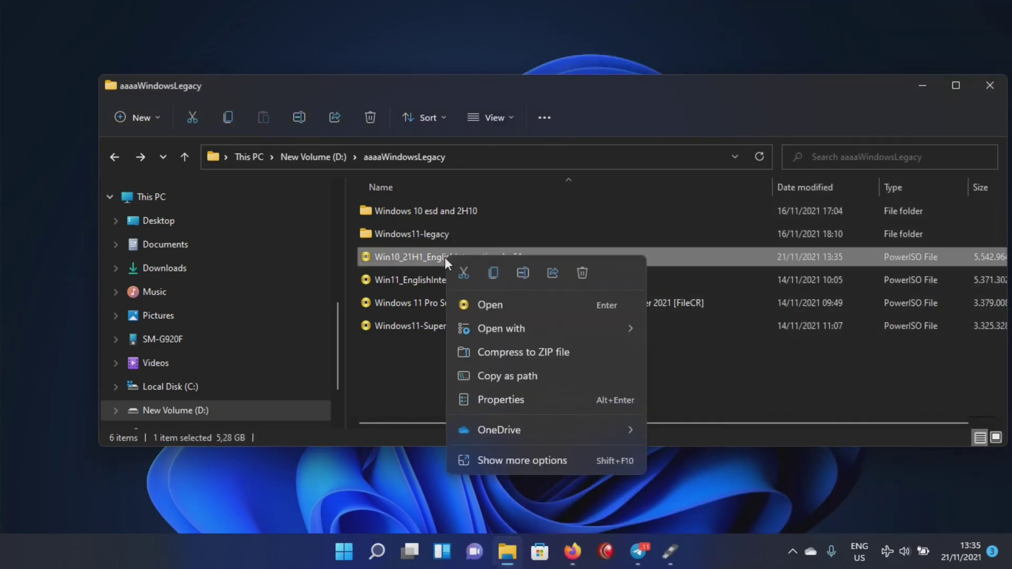
left_click(522, 270)
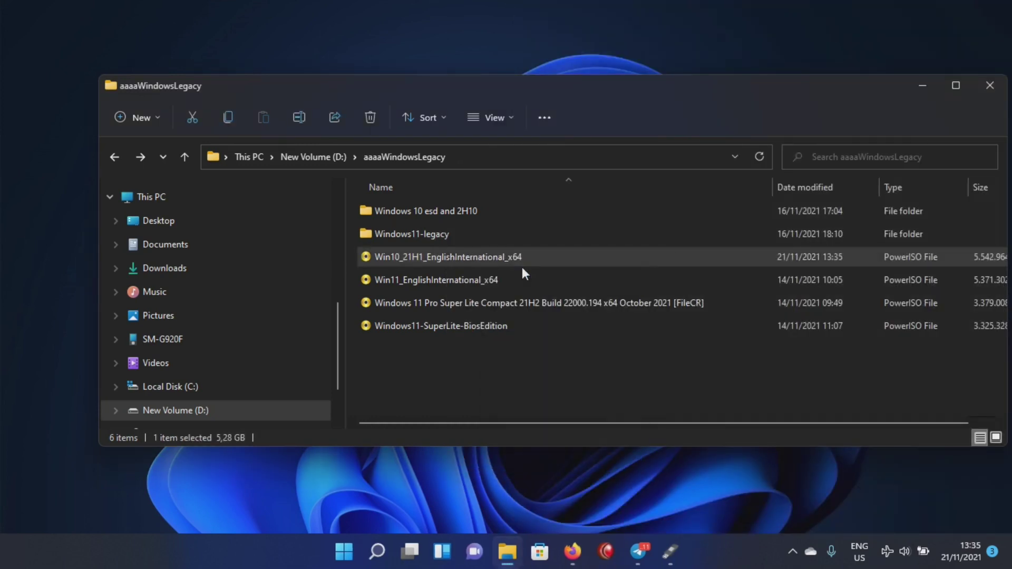
type("Win")
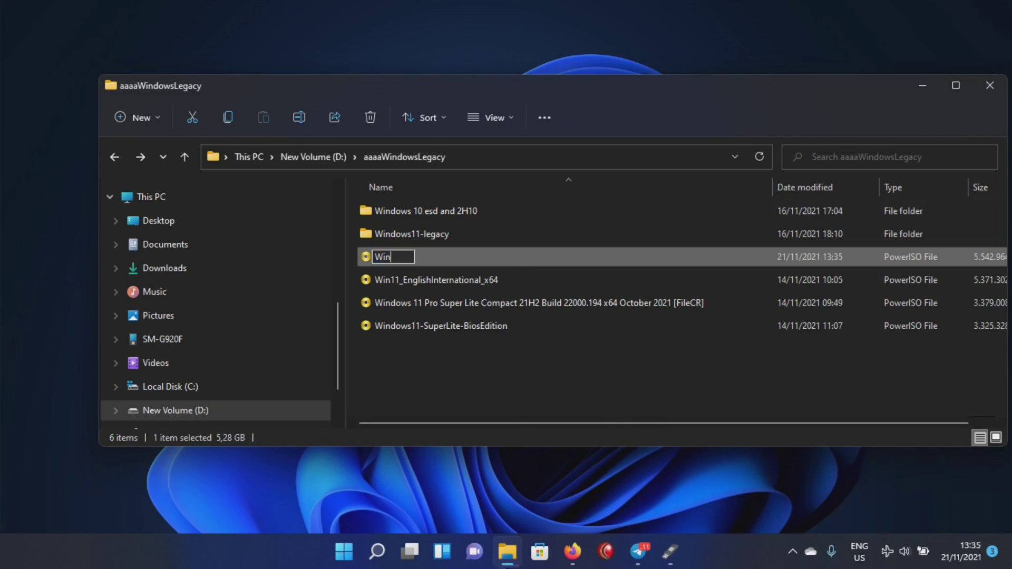
type("dows 11")
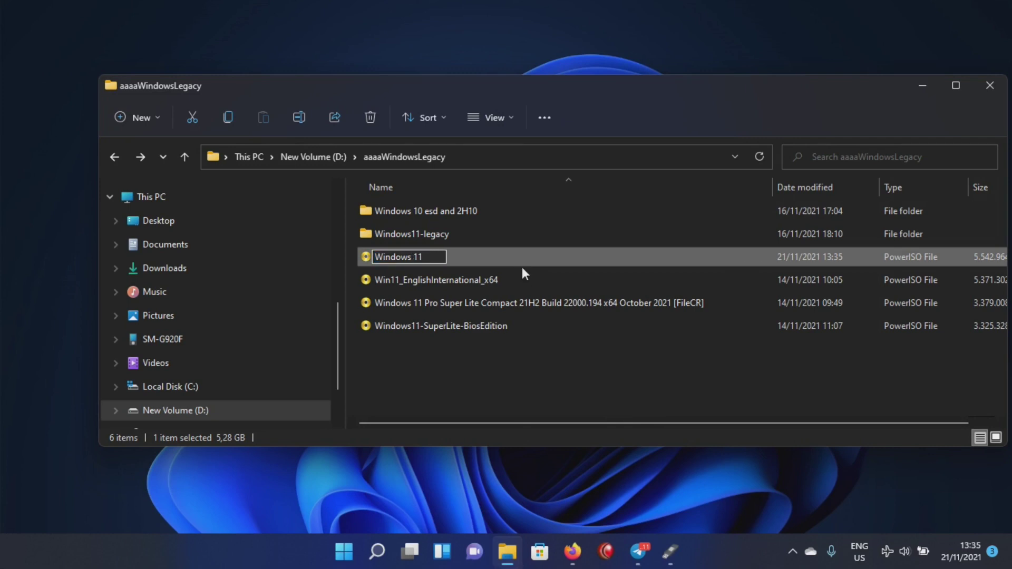
type("-Englishi")
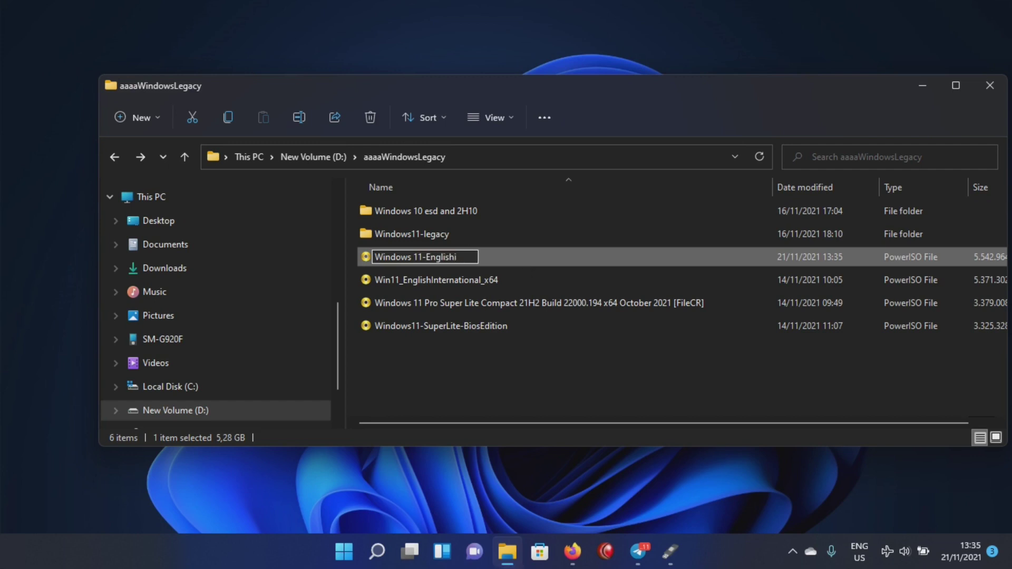
type("nternational_x6")
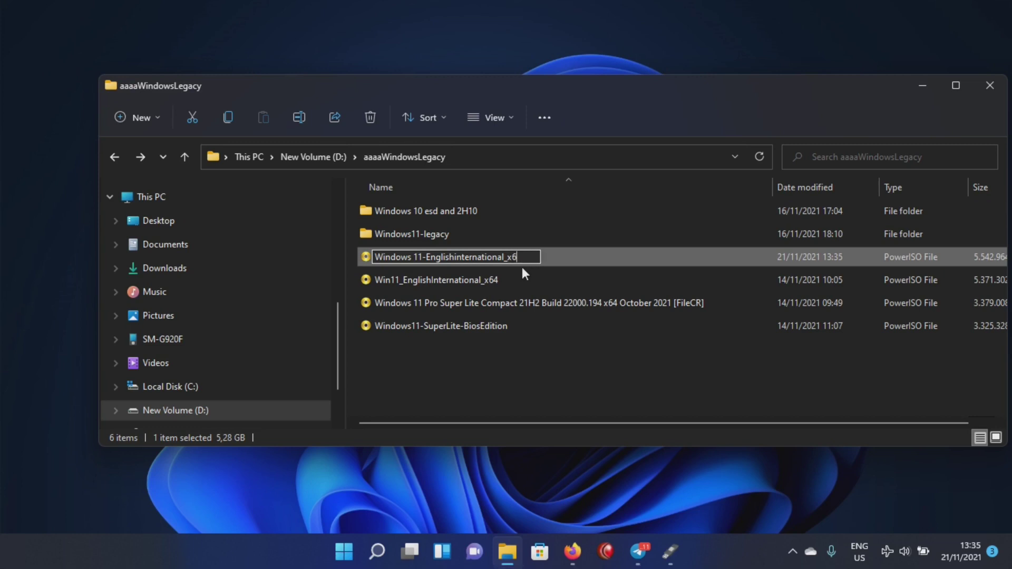
type("4LEGACY")
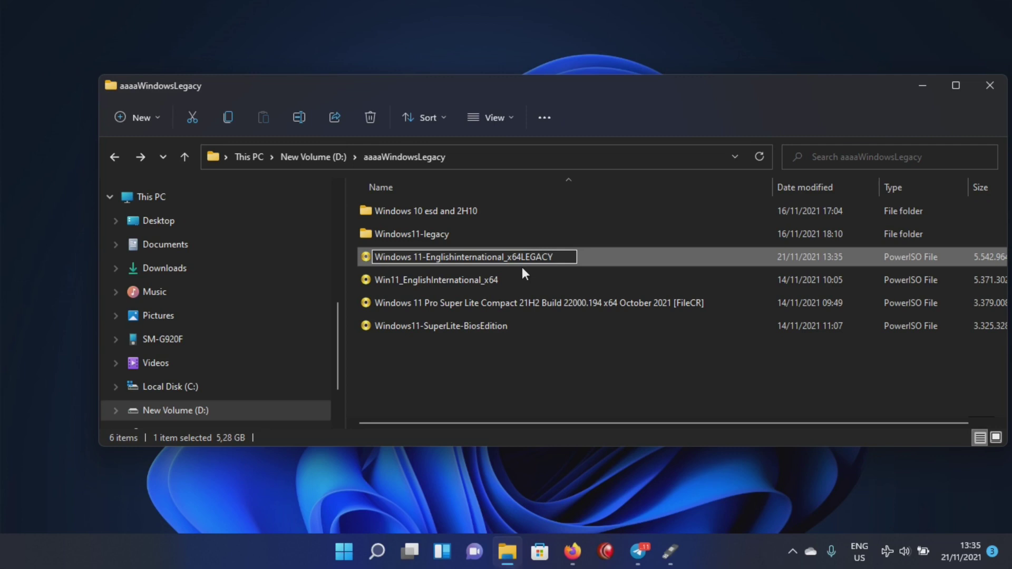
key("Return")
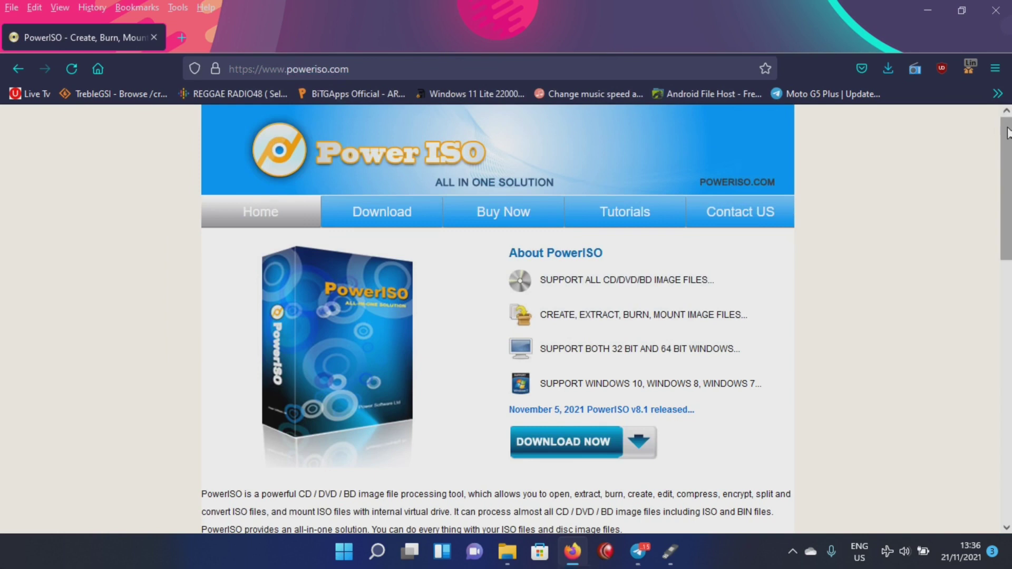
- Go to poweriso.com's Buy Now order page and highlight the US$29.95 price
left_click_drag(1008, 136, 1008, 140)
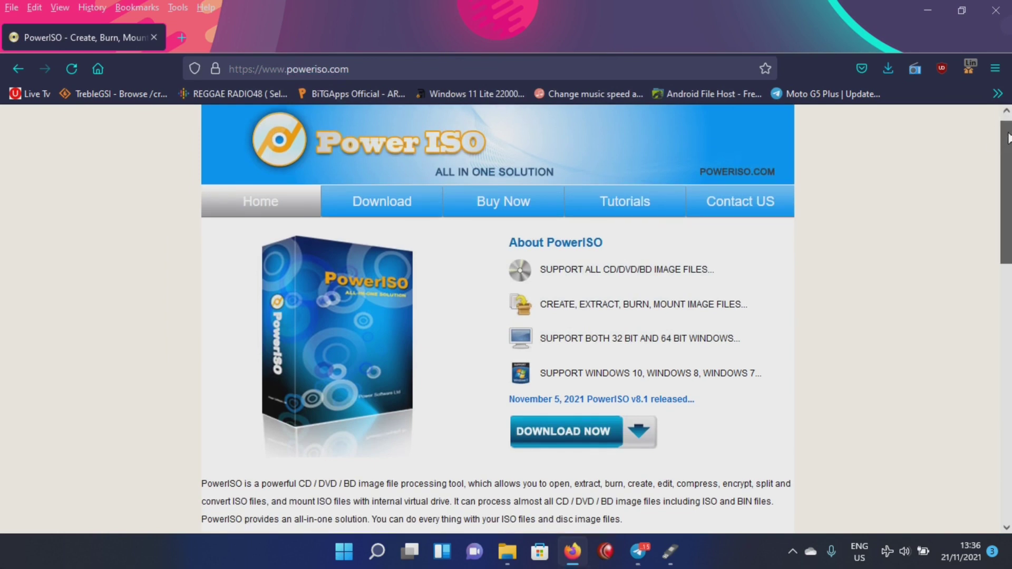
left_click(494, 203)
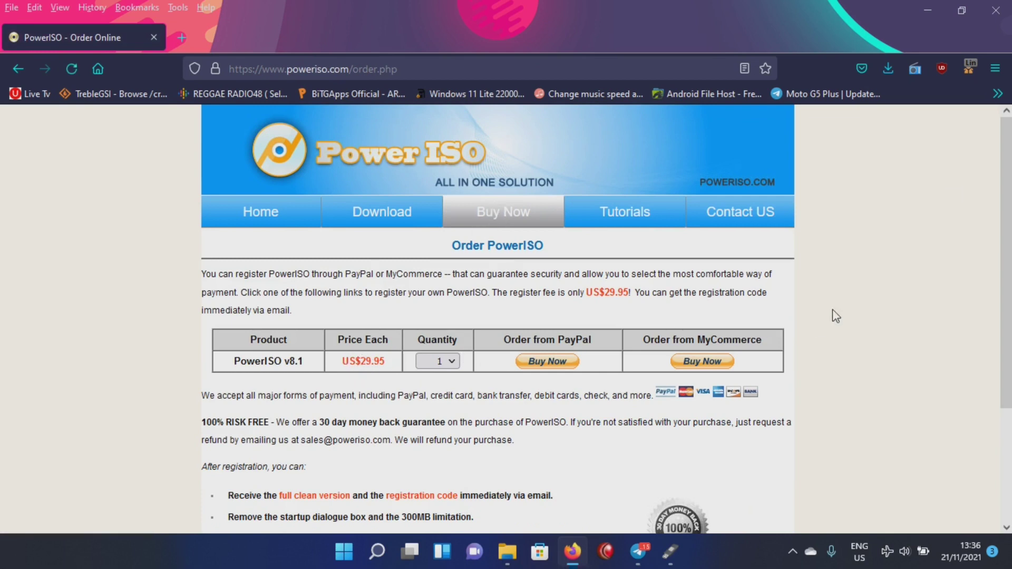
scroll(1006, 263, "down", 1)
scroll(1006, 264, "down", 3)
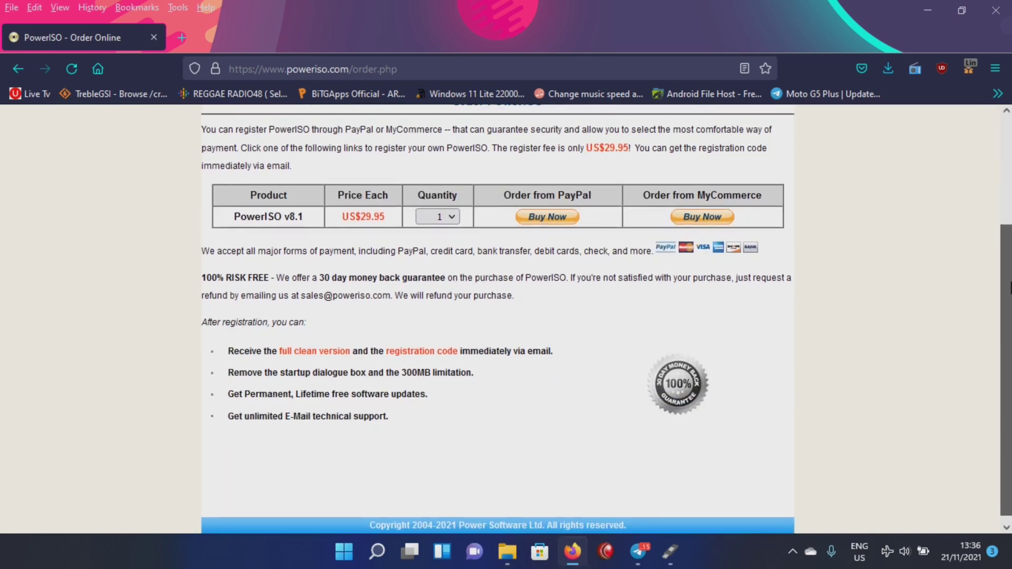
scroll(952, 243, "up", 1)
left_click_drag(390, 279, 315, 281)
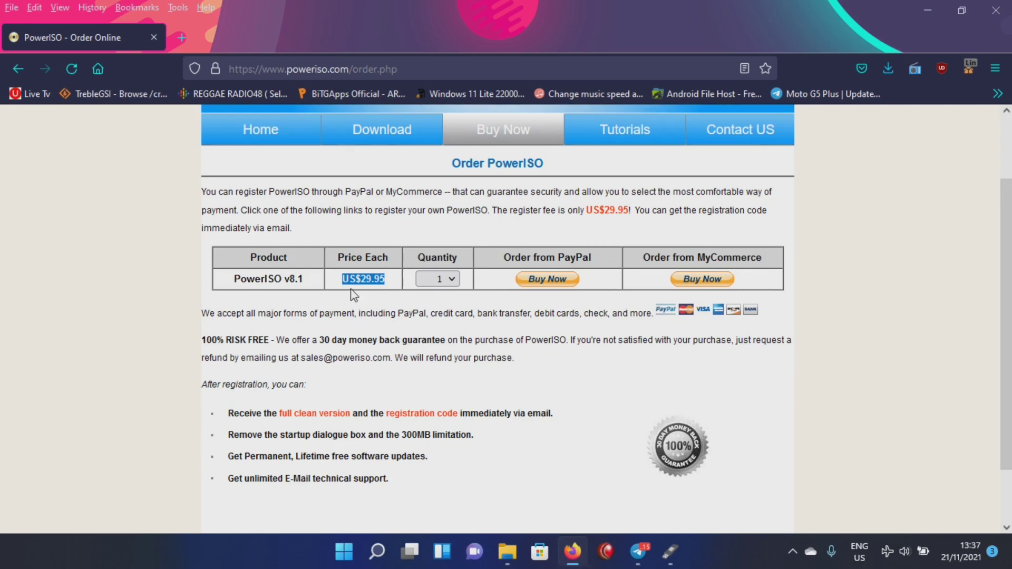
- Reselect part of the price cell, then return to PowerISO's Home page
left_click(377, 276)
left_click_drag(378, 277, 388, 282)
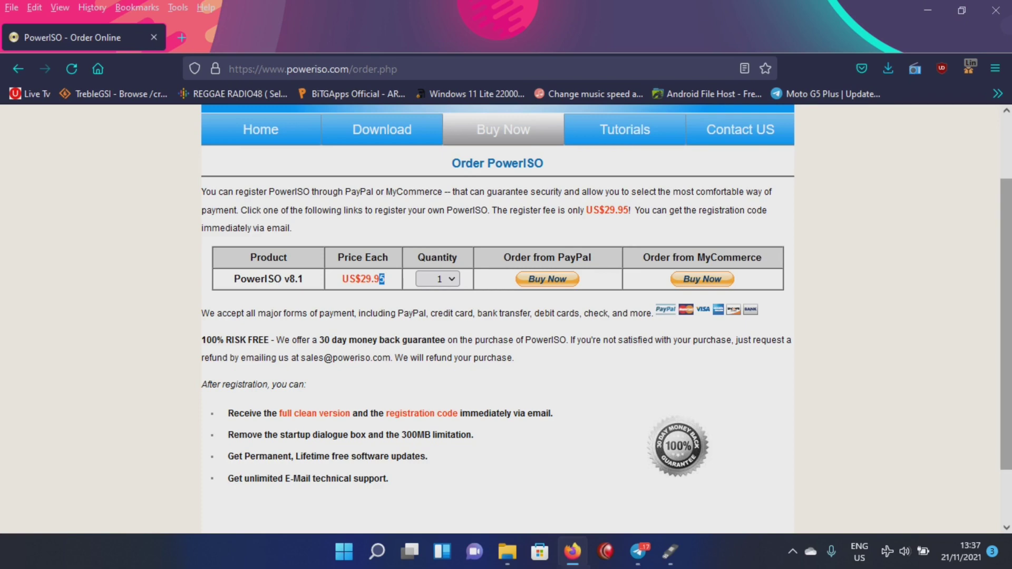
scroll(964, 205, "up", 2)
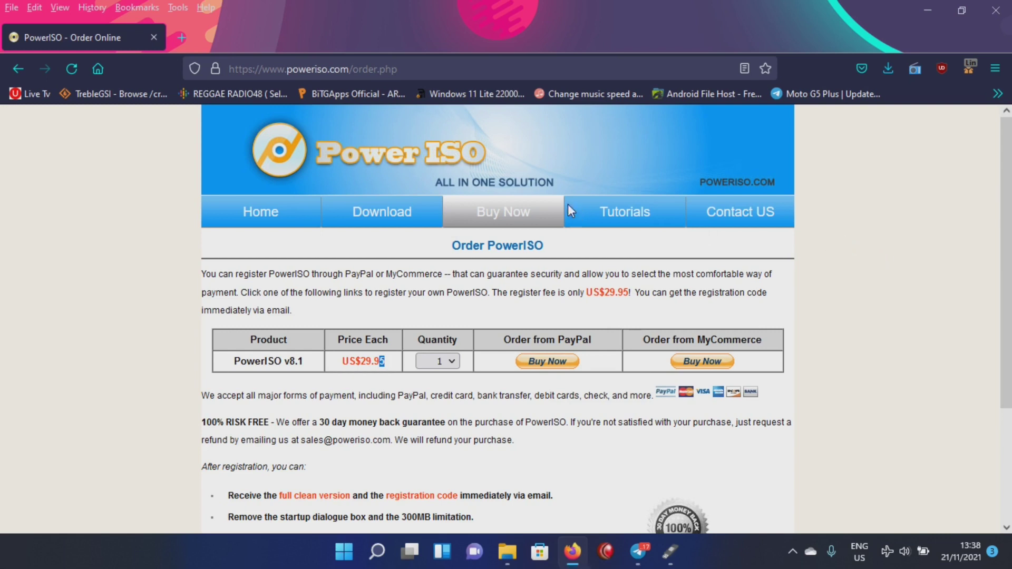
left_click(253, 214)
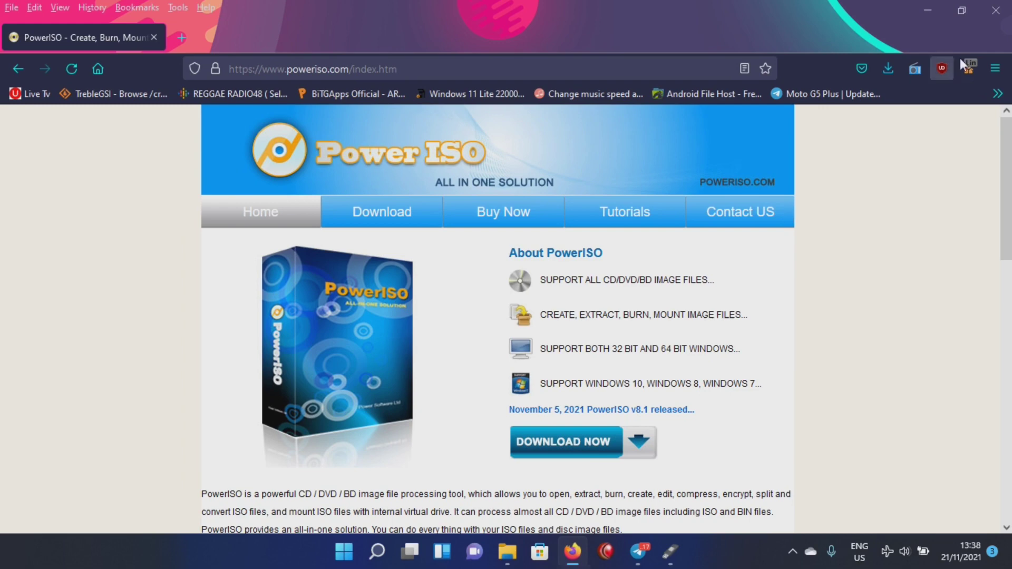
- Minimize Firefox and move the aaaaWindowsLegacy Explorer window left to show the LEGACY ISO
left_click(926, 11)
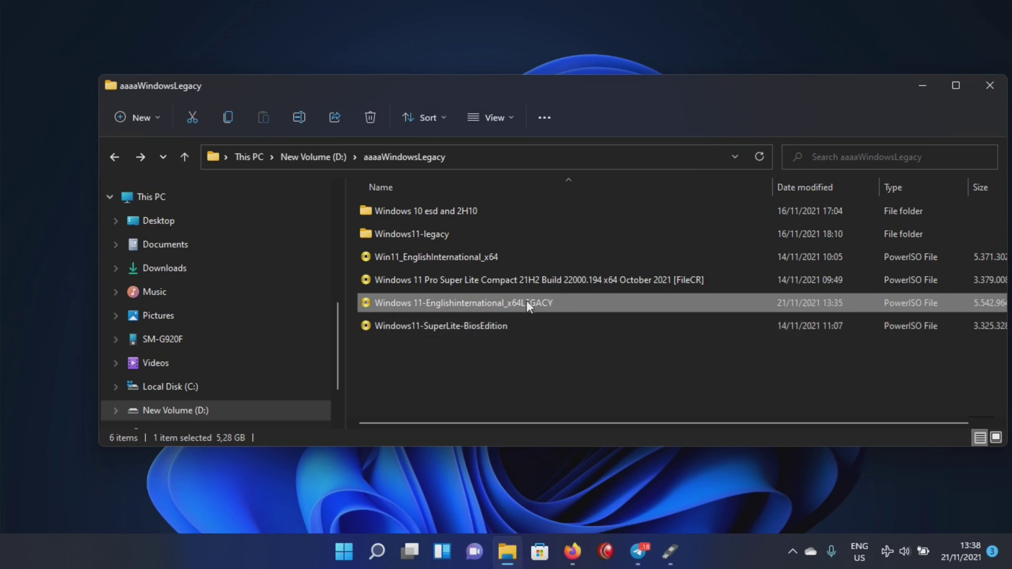
mouse_move(543, 302)
left_click_drag(578, 90, 477, 98)
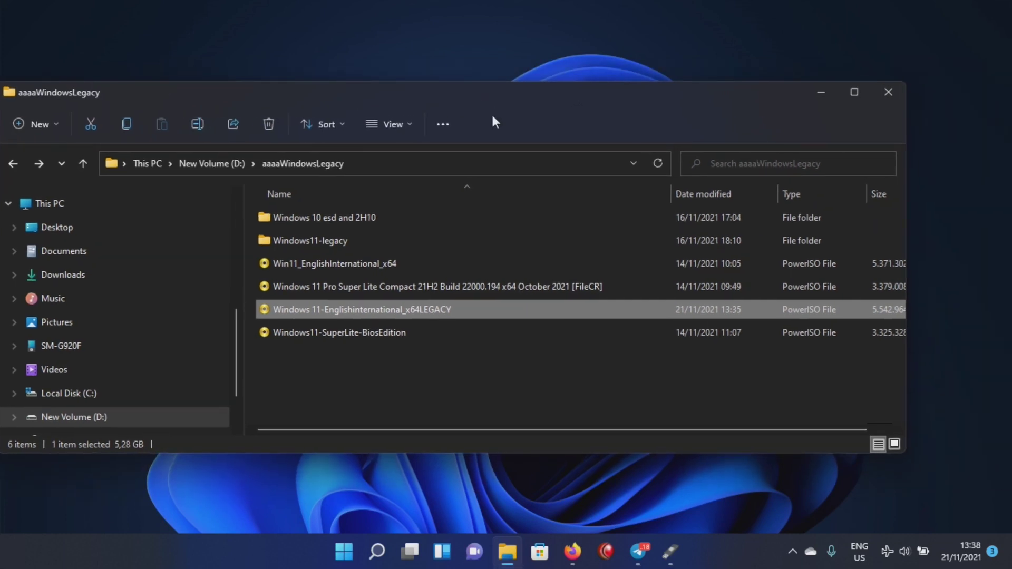
mouse_move(650, 243)
- Close File Explorer and open the screen recorder's menu from the hidden tray icons
left_click(889, 94)
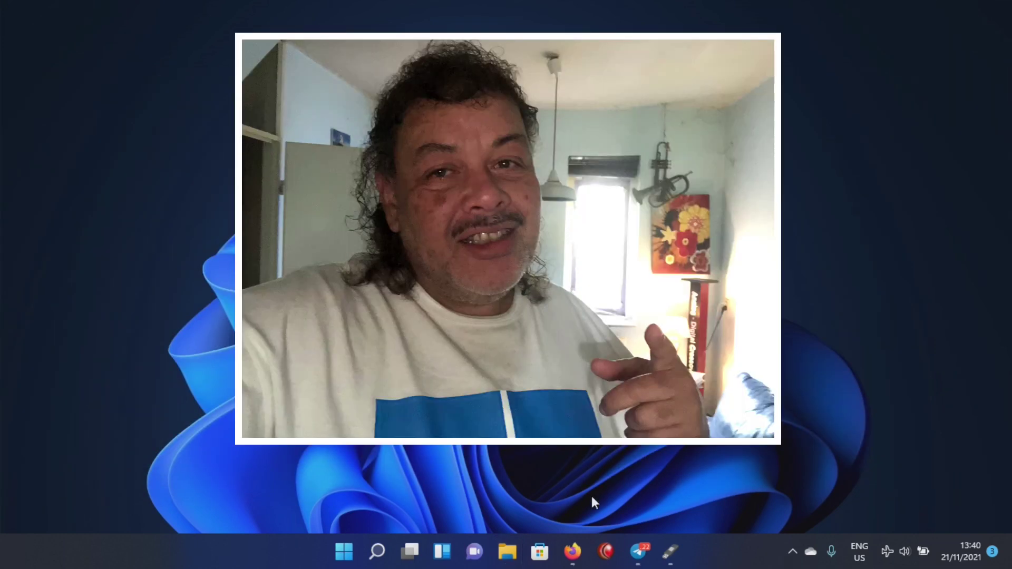
mouse_move(639, 555)
left_click(794, 551)
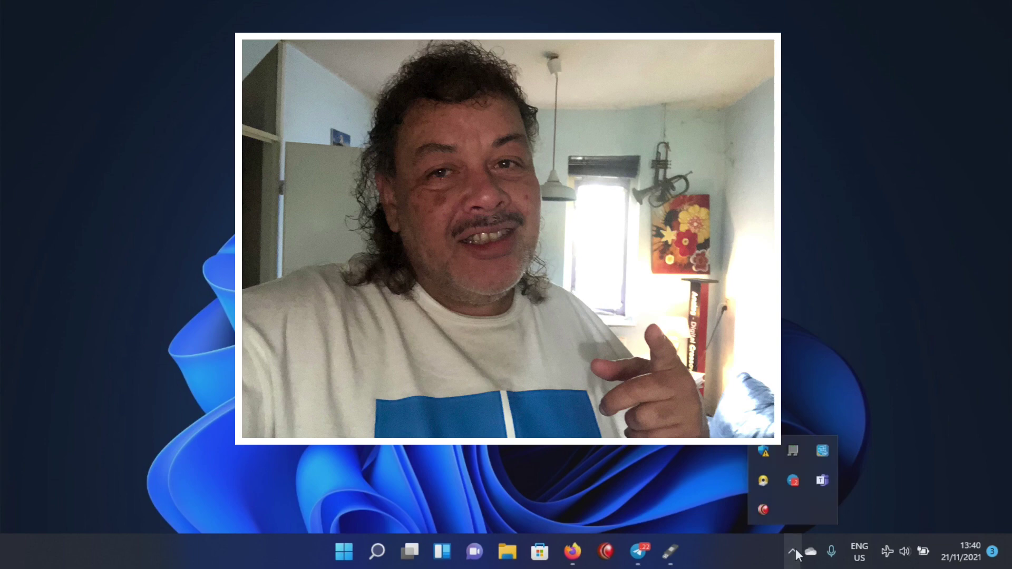
right_click(764, 510)
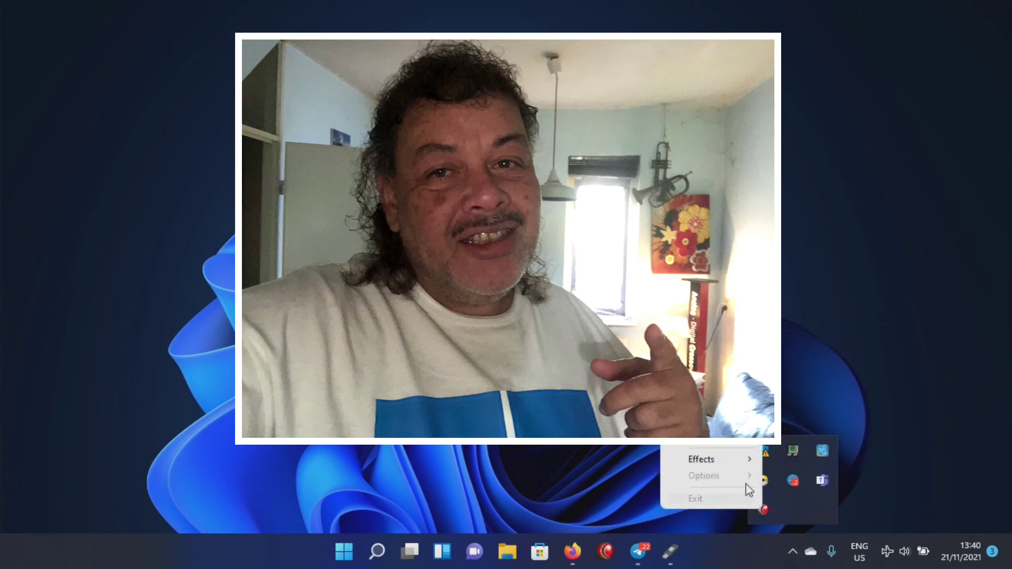